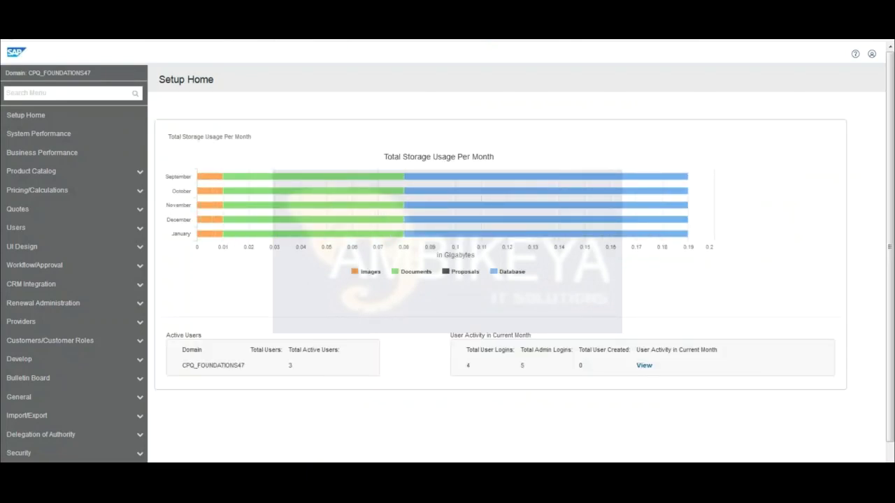
# Open the Guided Selling template from the UI design product configuration templates for editing
pyautogui.click(41, 252)
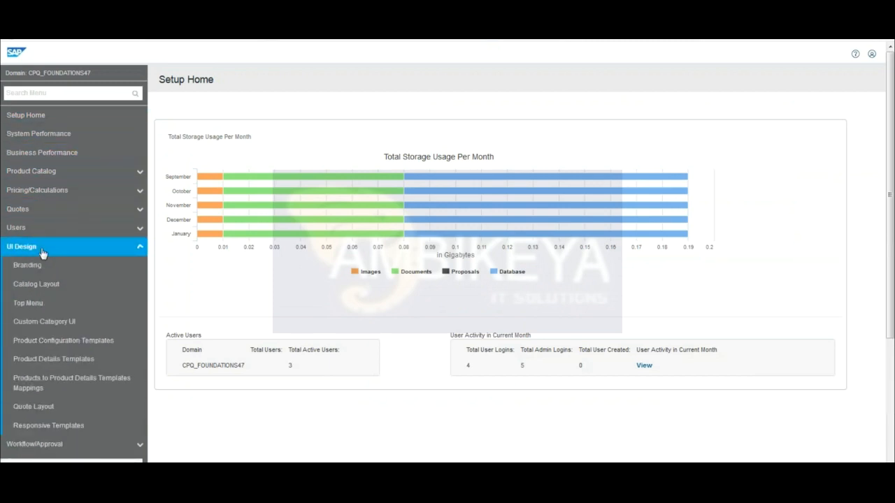
pyautogui.click(43, 341)
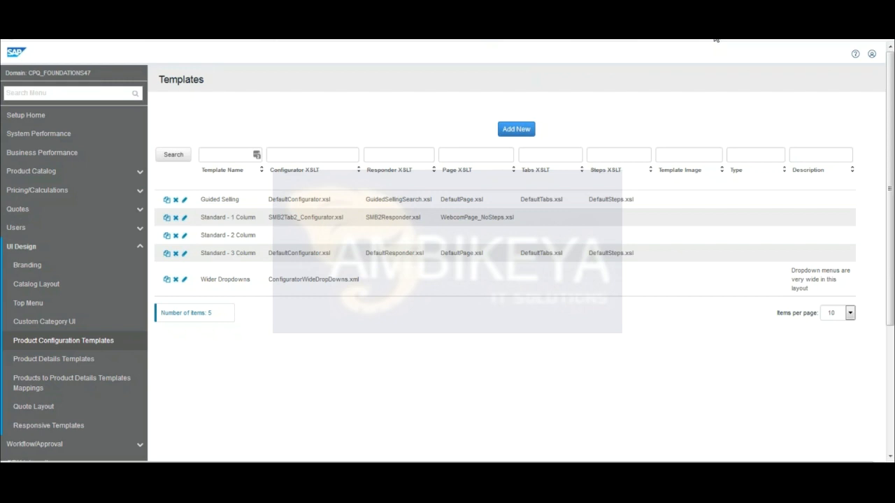
pyautogui.moveTo(265, 218); pyautogui.dragTo(312, 199)
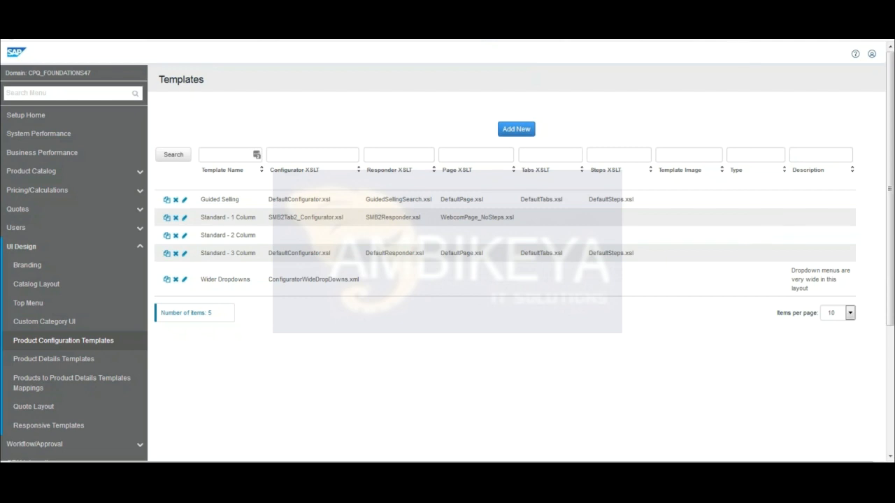
pyautogui.click(185, 201)
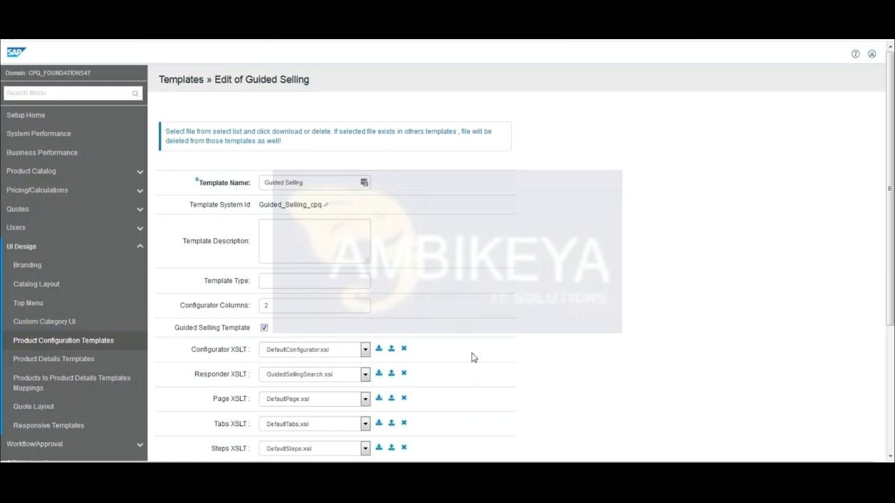
# Examine the Guided Selling template's settings, especially its Responder XSLT assignment
pyautogui.scroll(-1, 472, 358)
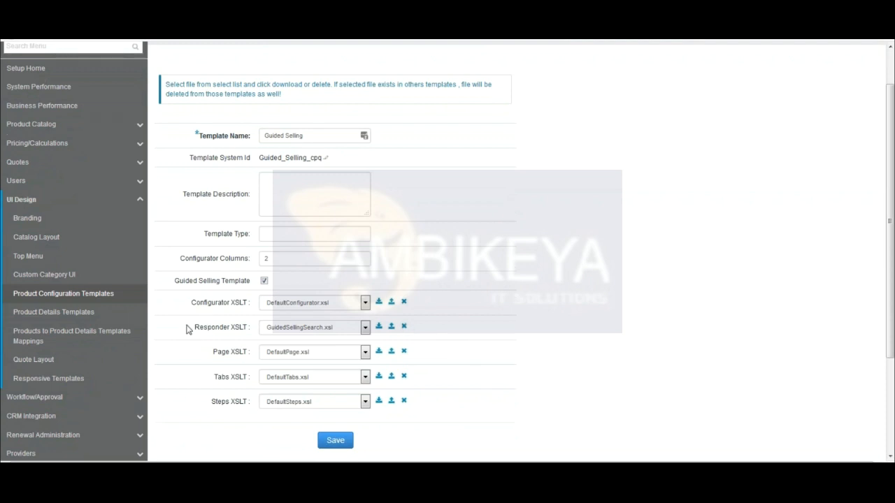
pyautogui.moveTo(188, 331); pyautogui.dragTo(251, 332)
pyautogui.click(252, 332)
pyautogui.scroll(2, 531, 162)
pyautogui.scroll(-1, 531, 162)
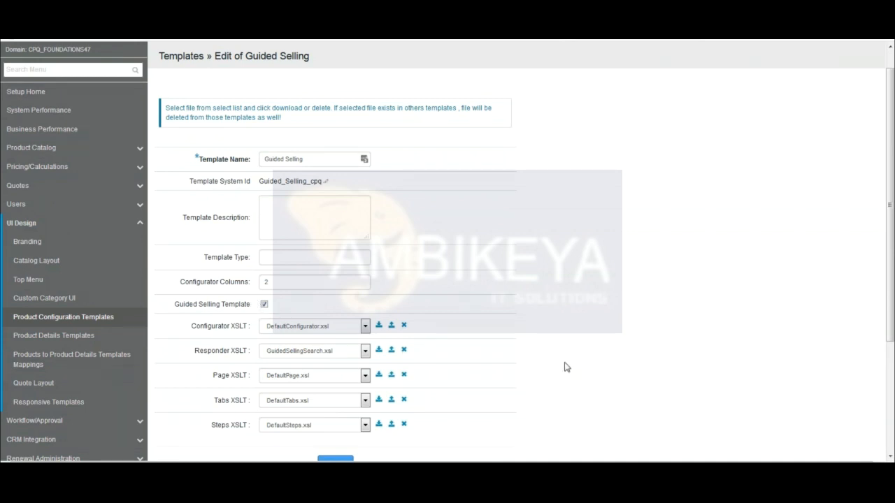
pyautogui.scroll(-1, 567, 367)
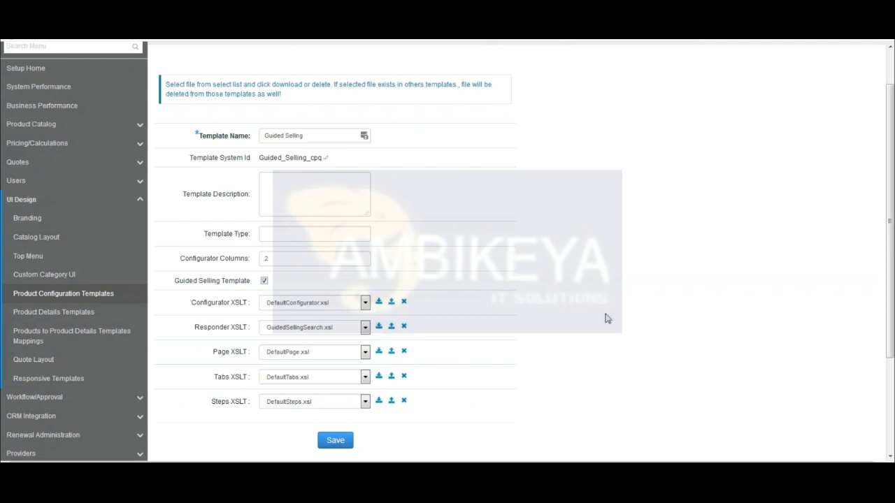
# Download the template's Responder XSLT file, GuidedSellingSearch.xsl, and save it to the computer
pyautogui.click(379, 328)
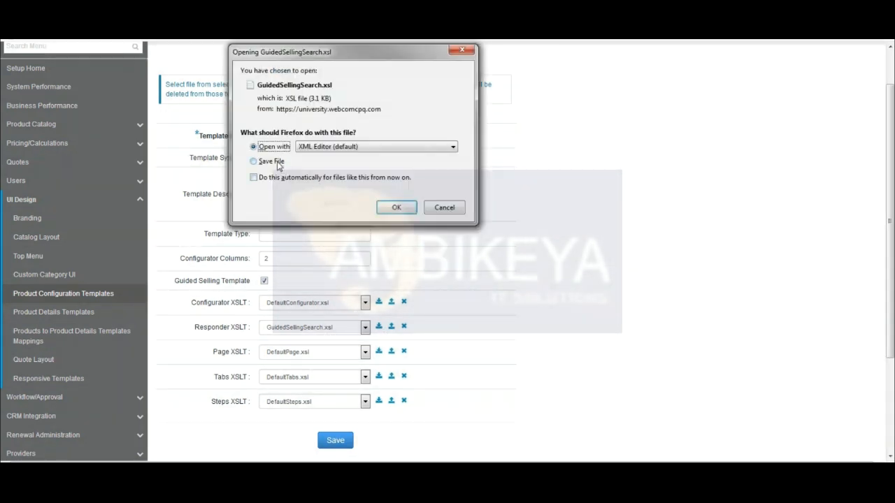
pyautogui.click(267, 162)
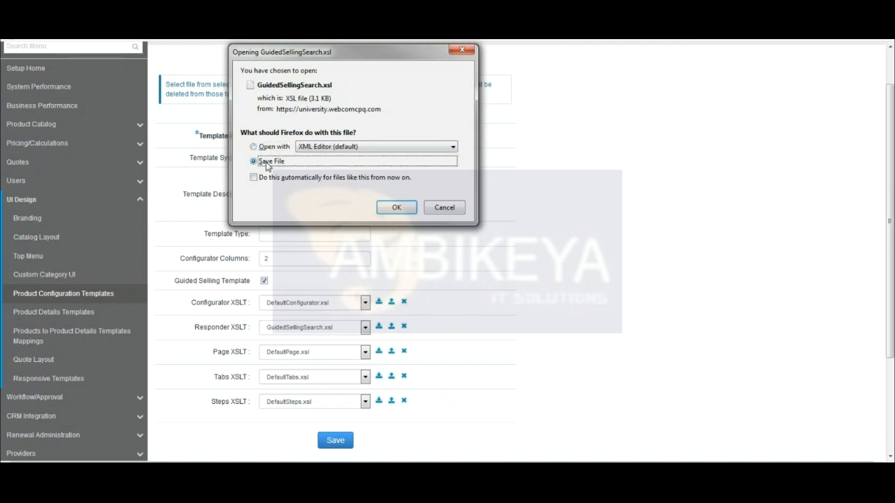
pyautogui.click(402, 209)
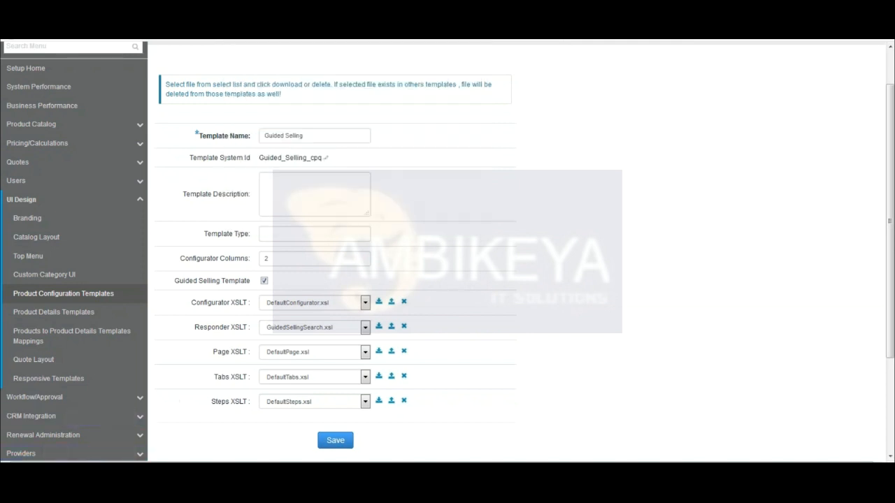
# Find the downloaded GuidedSellingSearch file in the Downloads folder and open it in Notepad++
pyautogui.click(112, 470)
pyautogui.click(489, 182)
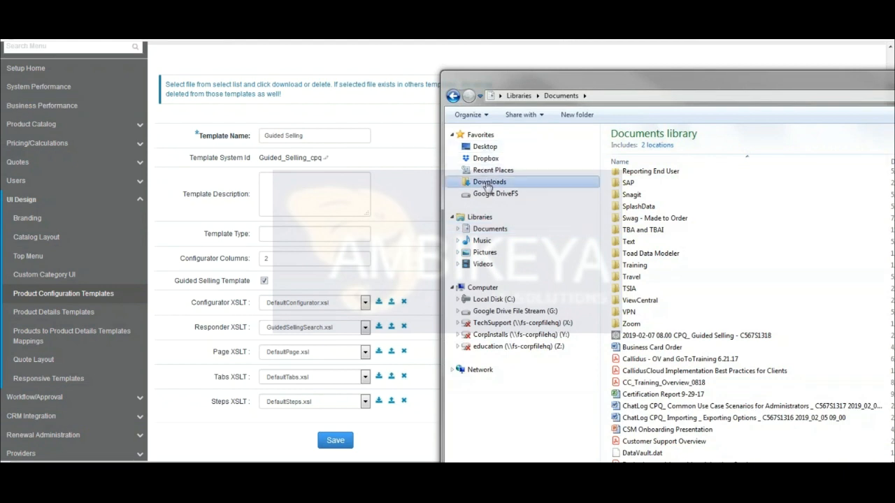
pyautogui.moveTo(664, 89); pyautogui.dragTo(558, 72)
pyautogui.click(549, 133)
pyautogui.rightClick(549, 133)
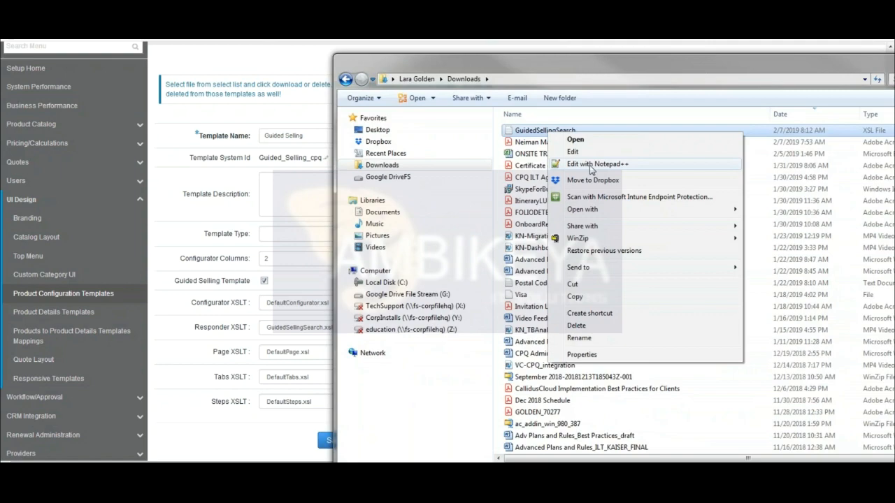
pyautogui.click(591, 165)
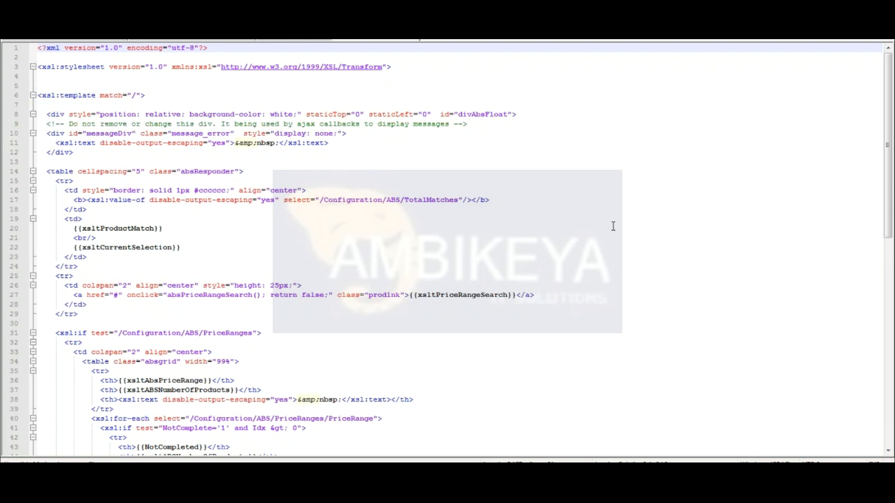
# Save a copy of the stylesheet to the desktop as GuidedSellingSearch-NEW in the eXtensible Markup Language file type
pyautogui.click(602, 303)
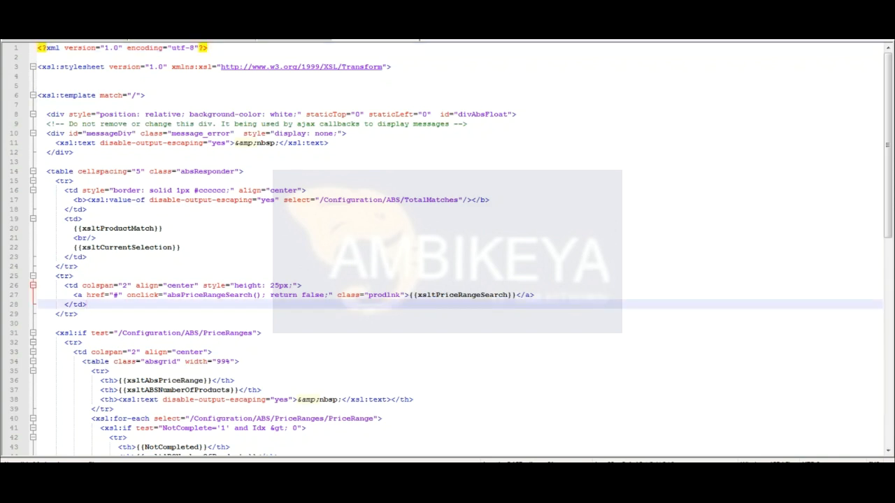
pyautogui.click(10, 10)
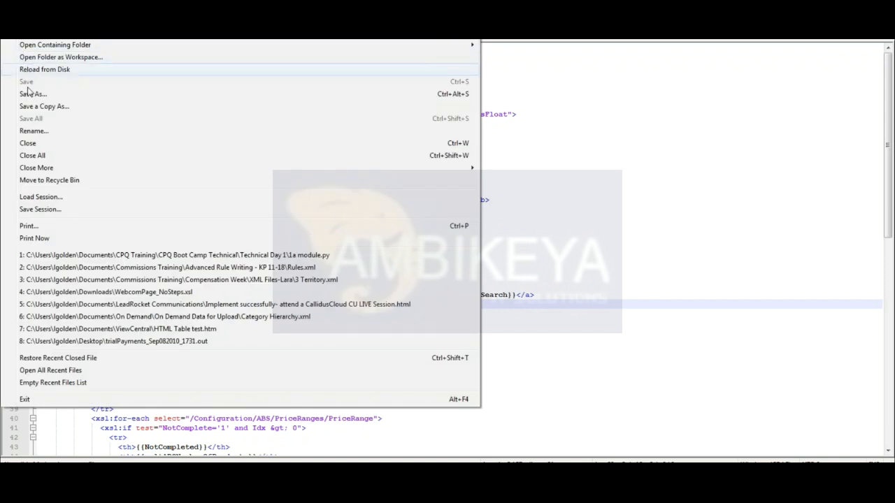
pyautogui.click(28, 94)
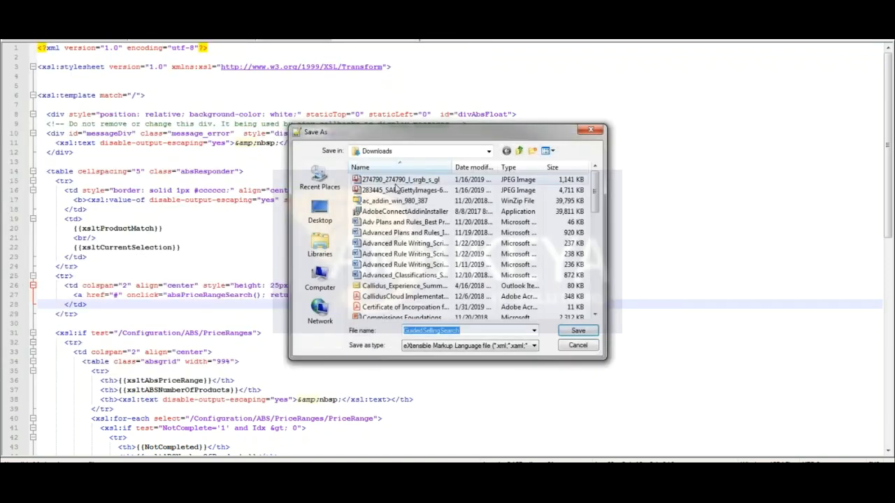
pyautogui.click(329, 213)
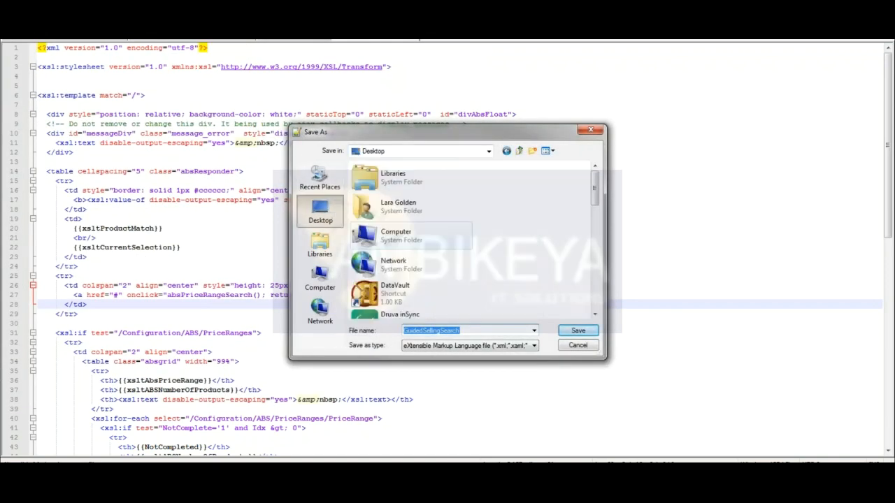
pyautogui.click(476, 329)
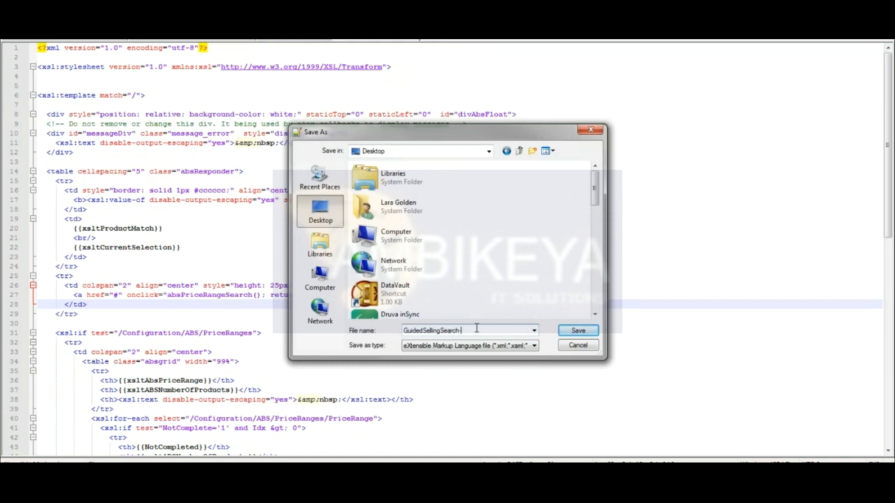
pyautogui.write('-NEW')
pyautogui.click(578, 330)
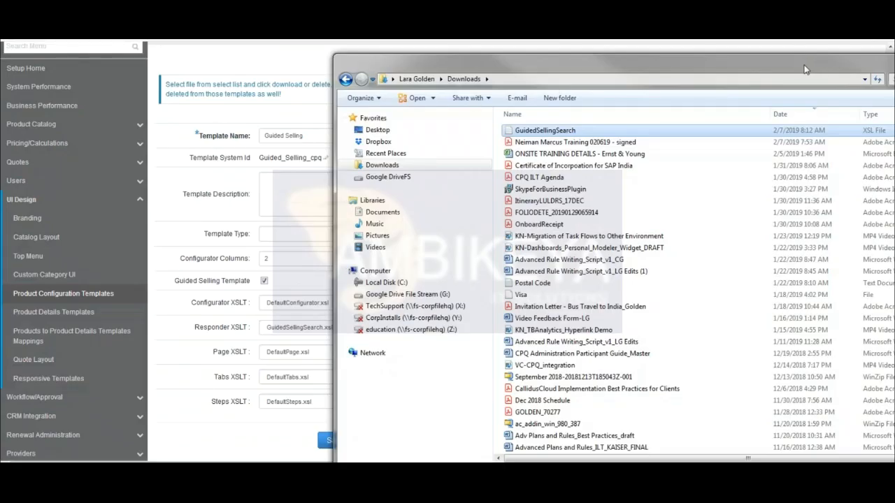
# Return to SAP CPQ, save the Guided Selling template and start a new product configuration template
pyautogui.doubleClick(343, 63)
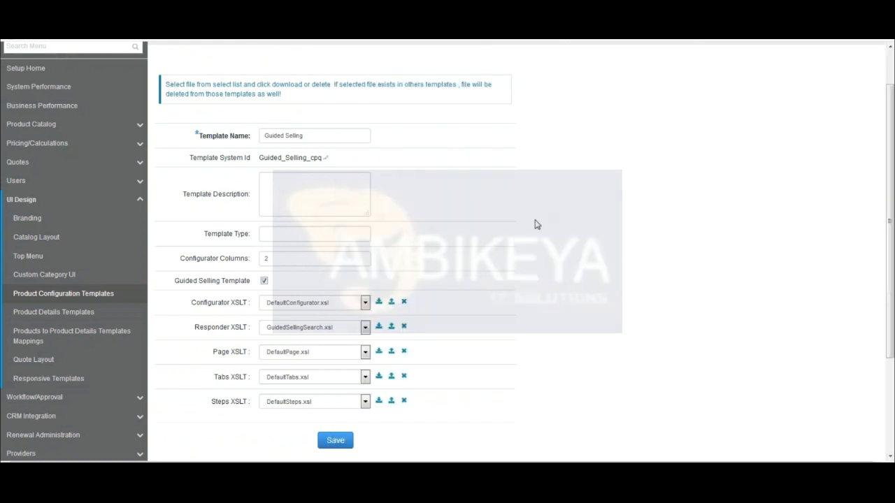
pyautogui.click(335, 441)
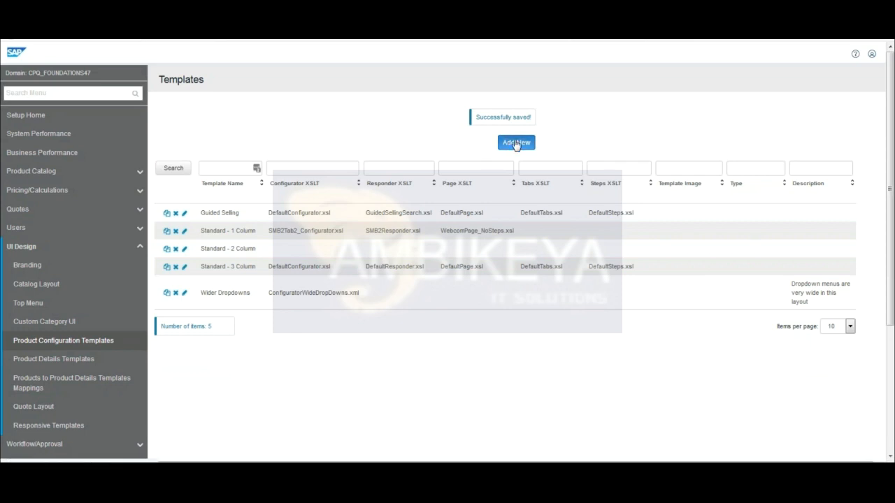
pyautogui.click(516, 143)
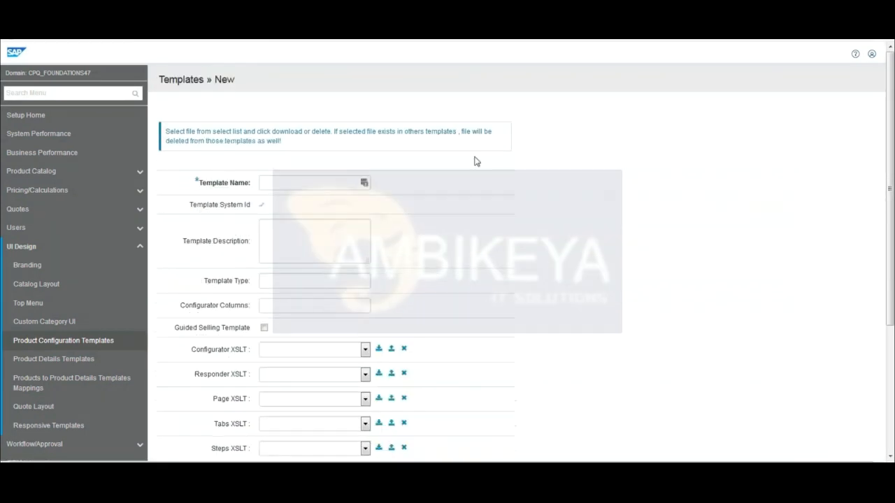
# Name the new template My Guided Selling Template and mark it as a guided selling template
pyautogui.click(305, 186)
pyautogui.write('My Guide')
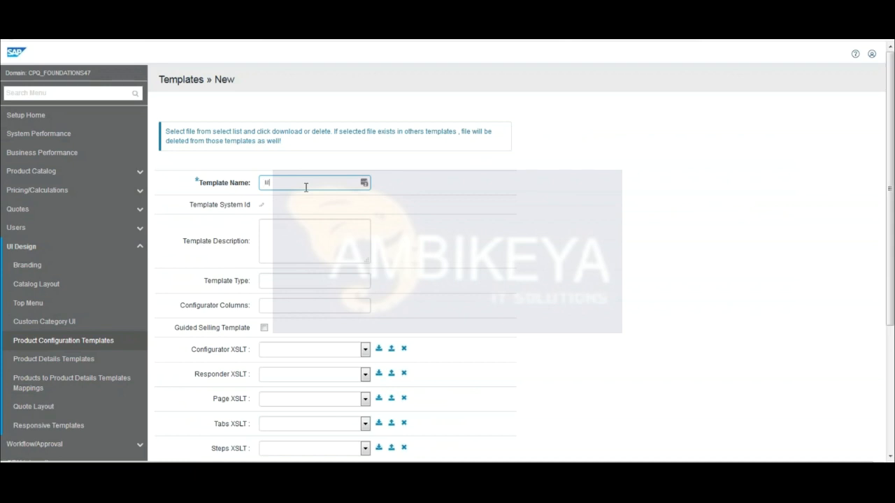
pyautogui.write('d Selling Template')
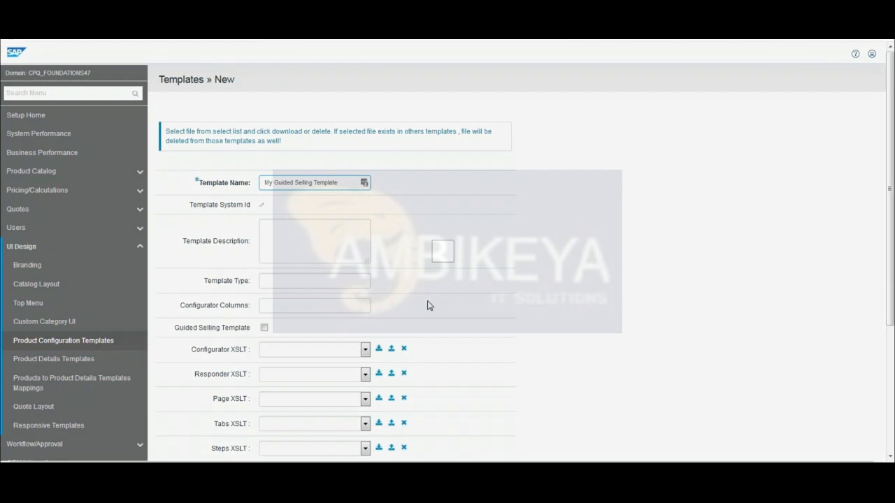
pyautogui.click(429, 306)
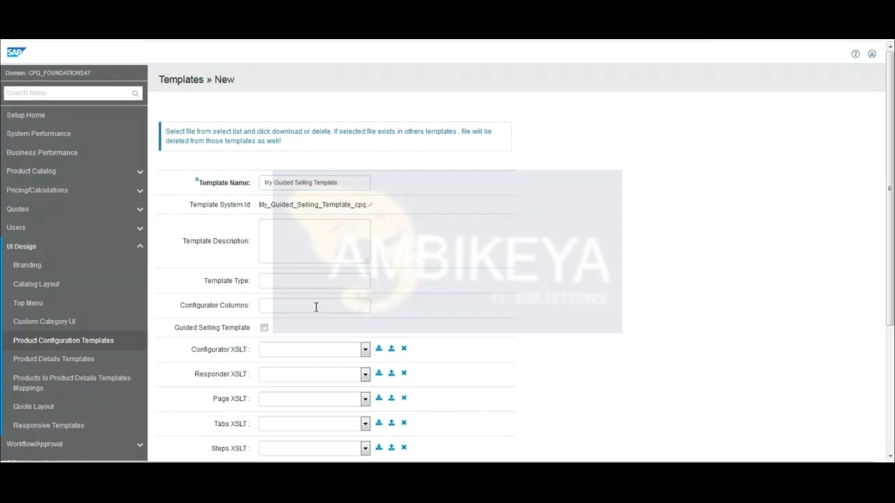
pyautogui.click(265, 328)
# Try to upload GuidedSellingSearch-NEW.xml from the desktop as the new template's Responder XSLT
pyautogui.click(392, 375)
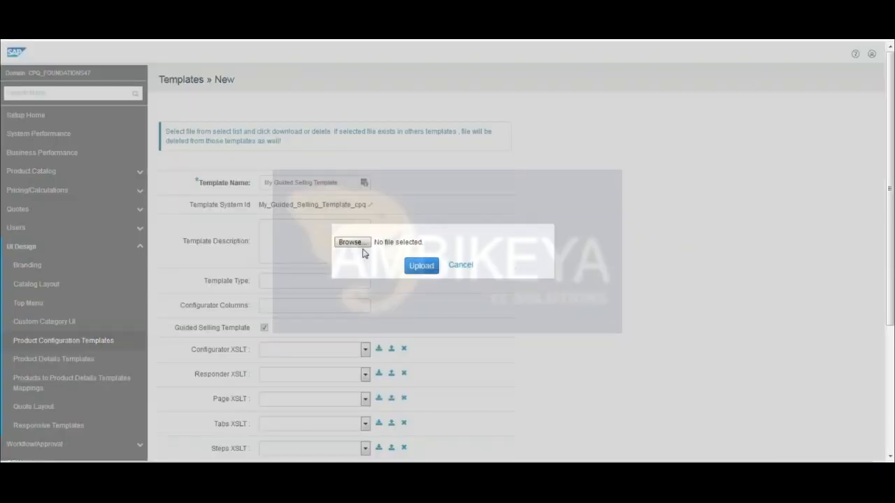
pyautogui.click(352, 243)
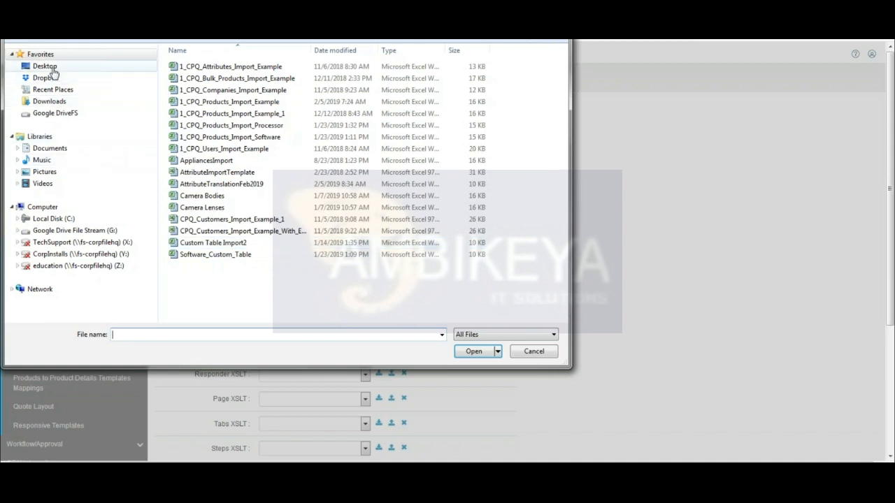
pyautogui.click(52, 69)
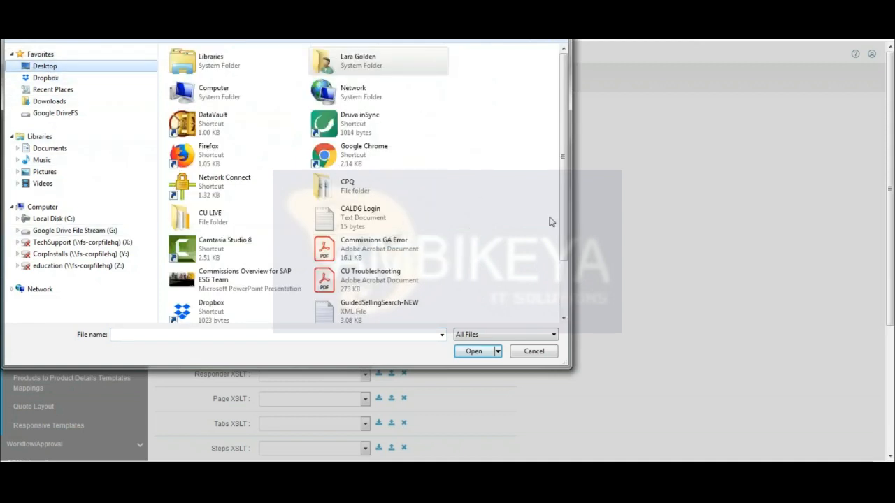
pyautogui.click(386, 313)
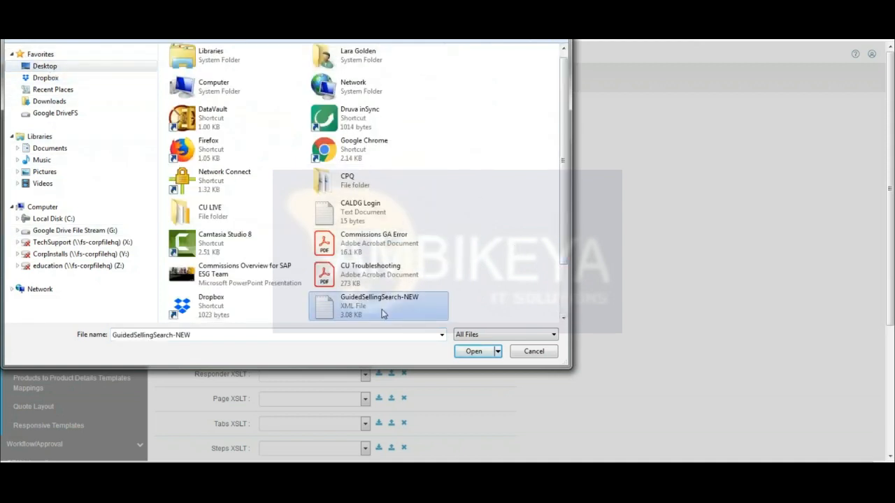
pyautogui.click(474, 352)
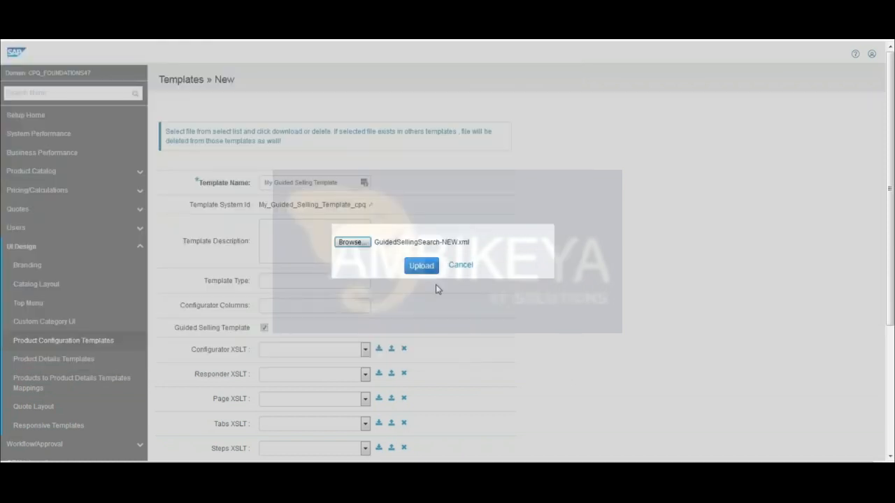
pyautogui.click(420, 267)
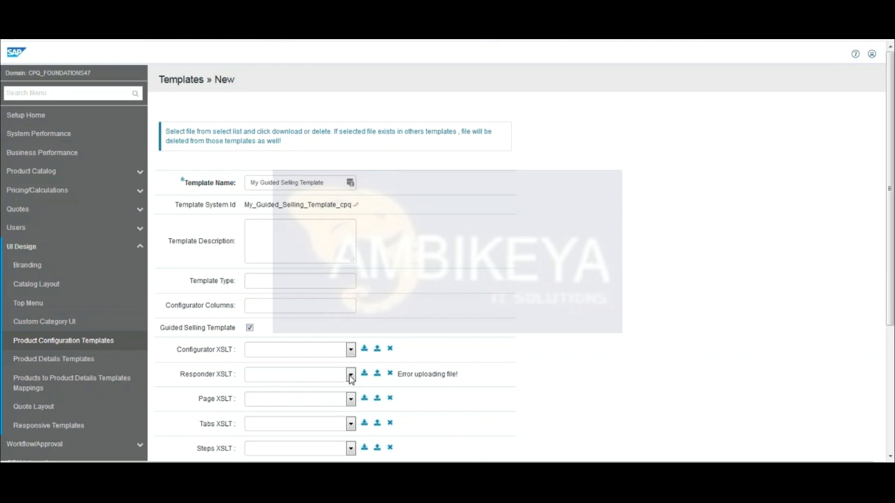
# Set the Responder XSLT to GuidedSellingSearch-Expert.xsl and save the new template
pyautogui.click(351, 375)
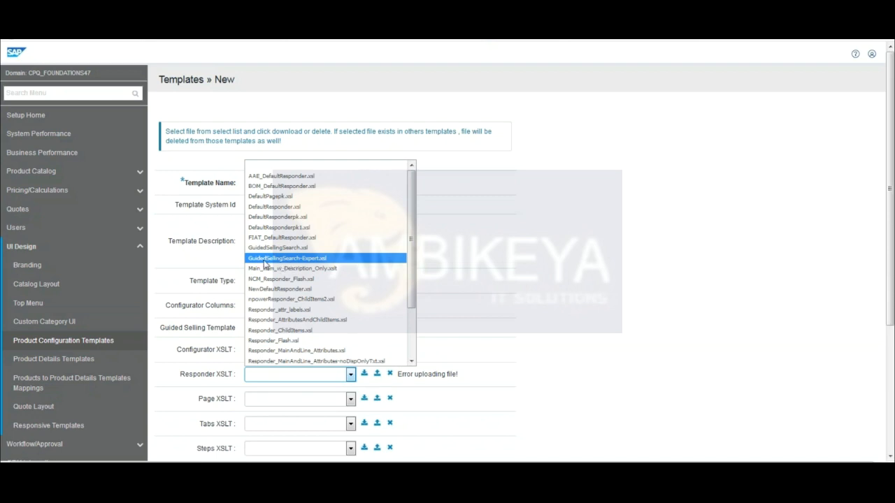
pyautogui.click(272, 259)
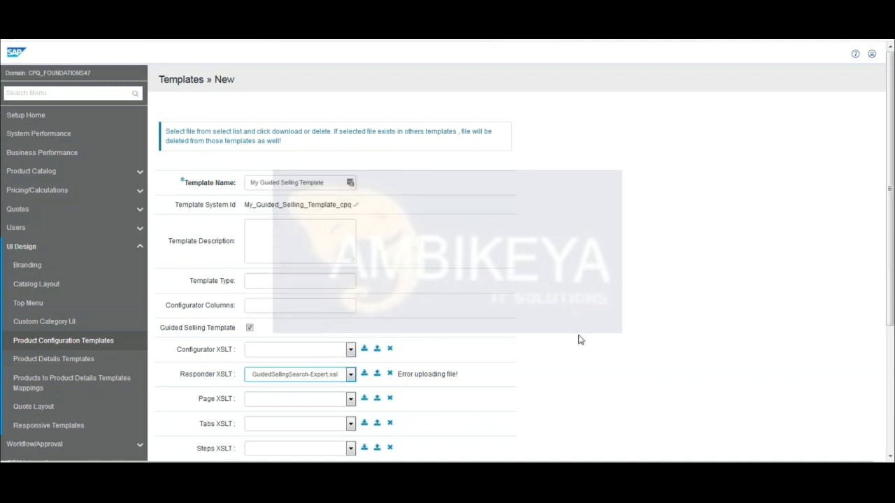
pyautogui.click(600, 386)
pyautogui.scroll(-3, 599, 389)
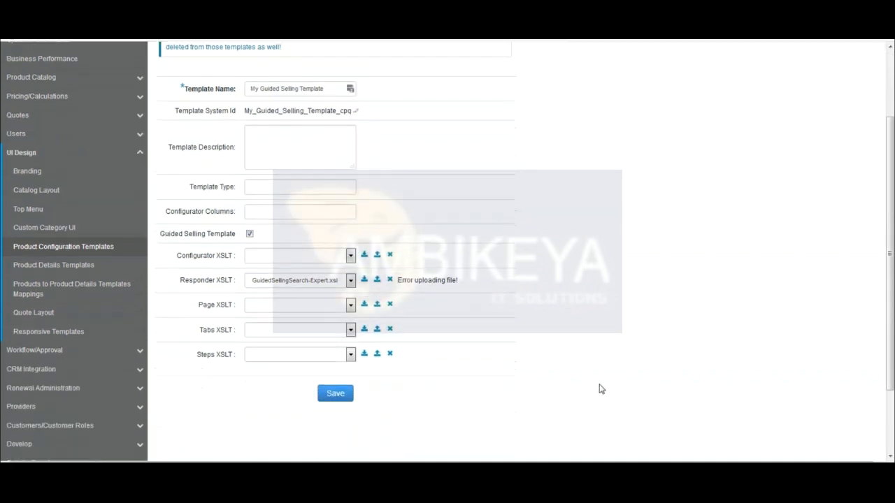
pyautogui.click(335, 393)
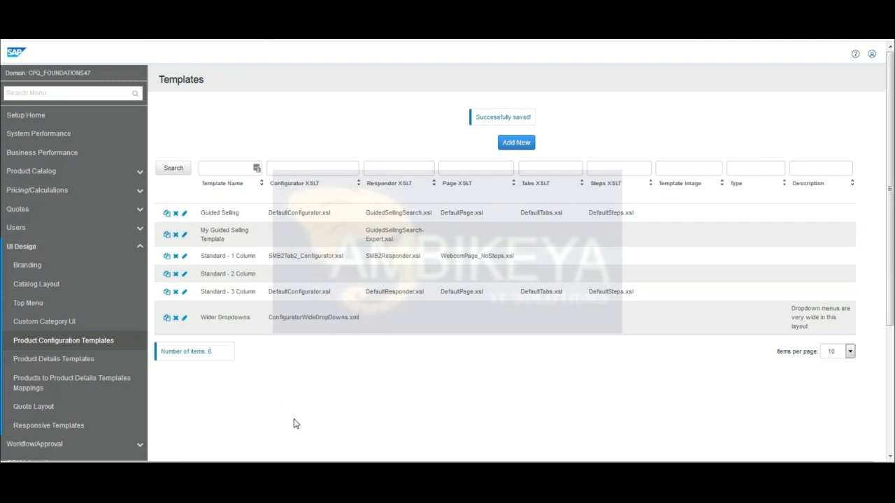
# Exit setup and open the Routers category under Networking in the product catalog
pyautogui.click(33, 247)
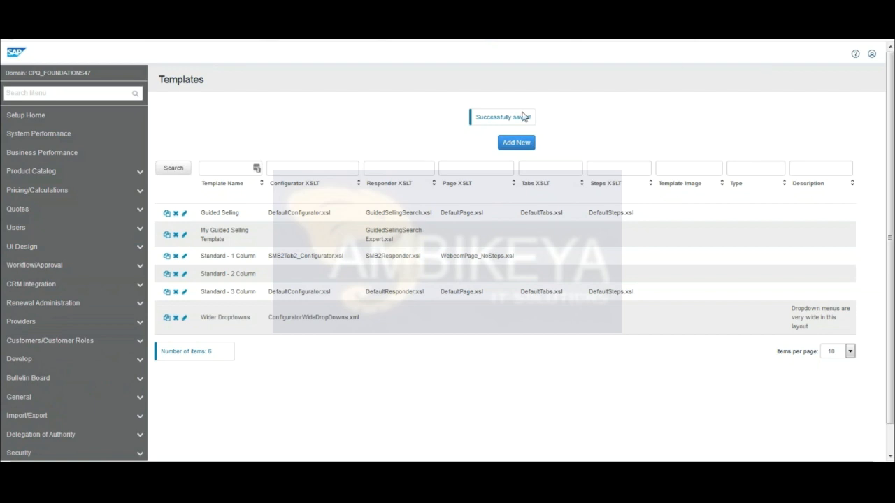
pyautogui.click(871, 55)
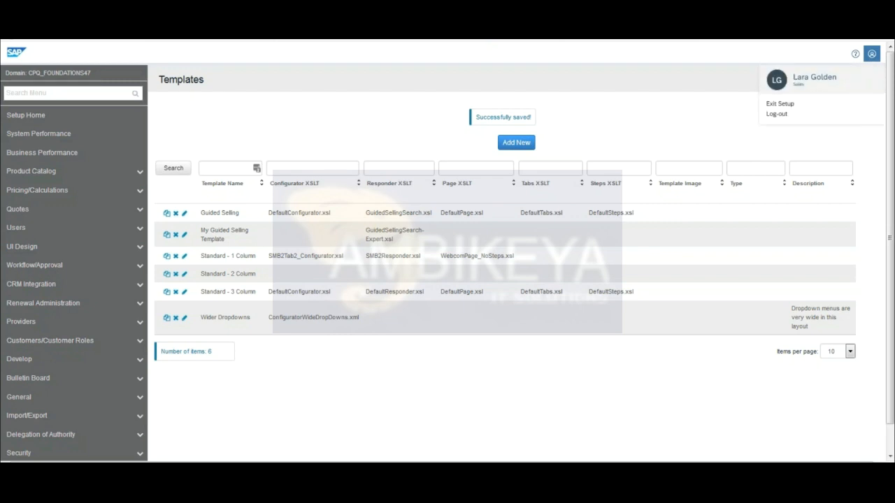
pyautogui.click(780, 104)
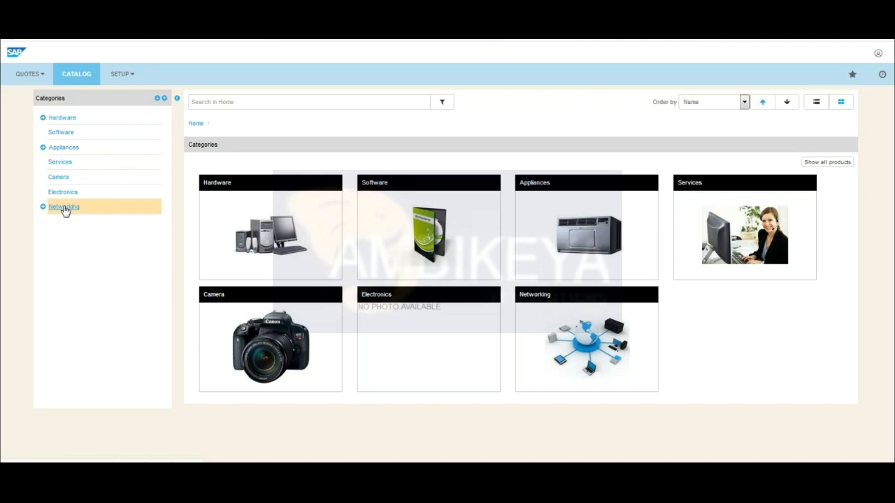
pyautogui.click(64, 209)
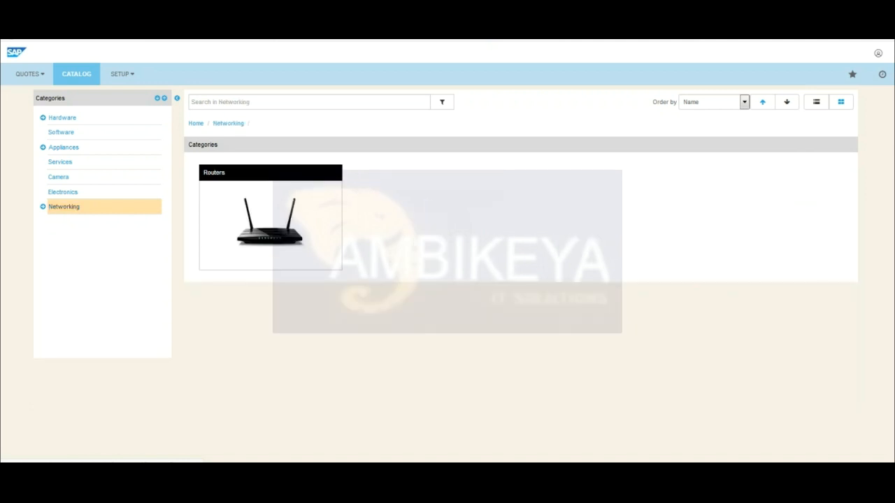
pyautogui.click(240, 231)
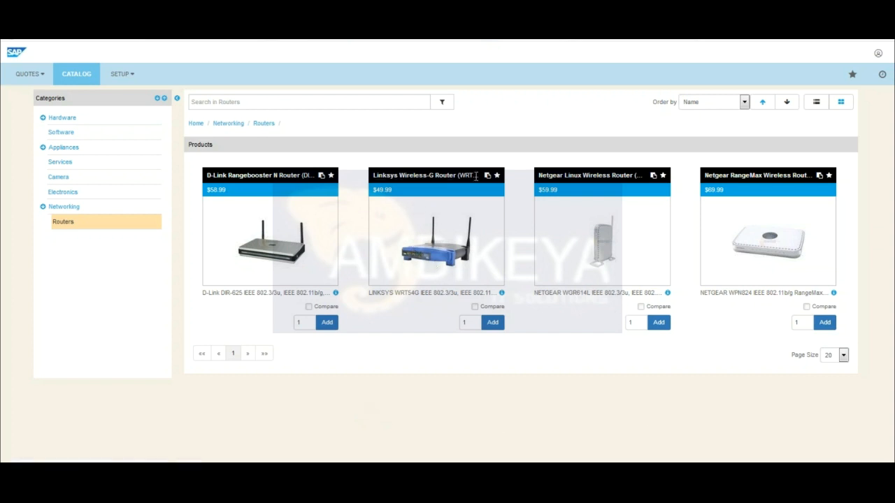
# Examine the attributes listed on the Linksys Wireless-G Router and D-Link Rangebooster N Router product pages
pyautogui.click(425, 260)
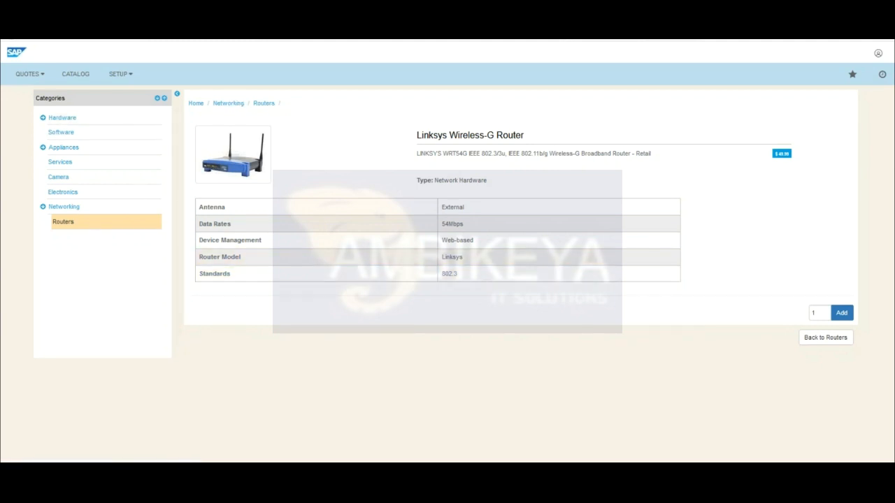
pyautogui.click(263, 103)
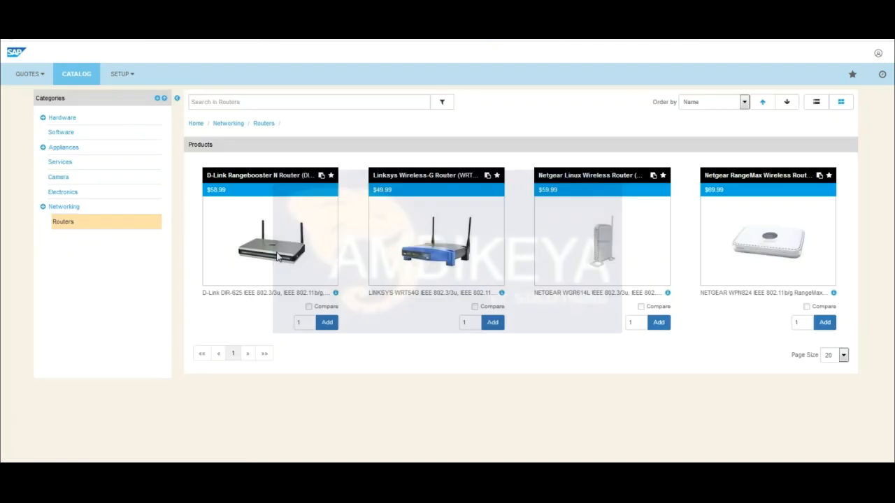
pyautogui.click(276, 263)
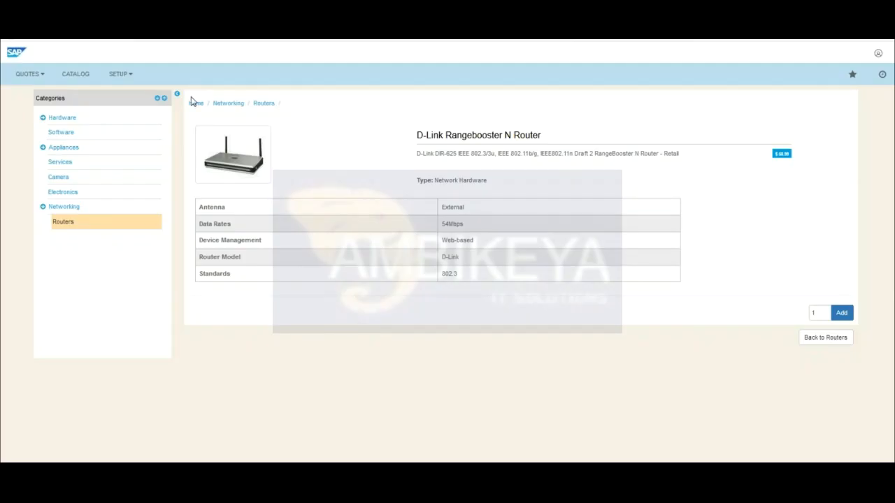
pyautogui.click(264, 105)
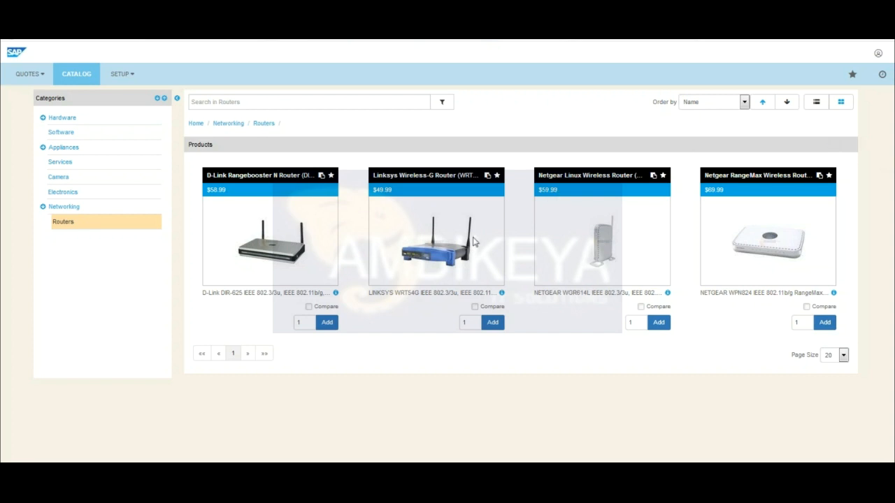
pyautogui.click(420, 219)
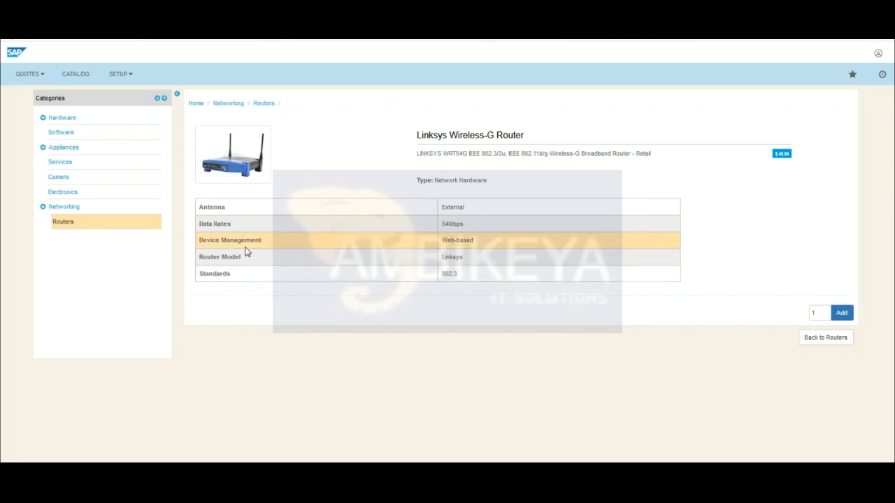
# Return to setup and start a new guided selling product in the product catalog
pyautogui.click(119, 75)
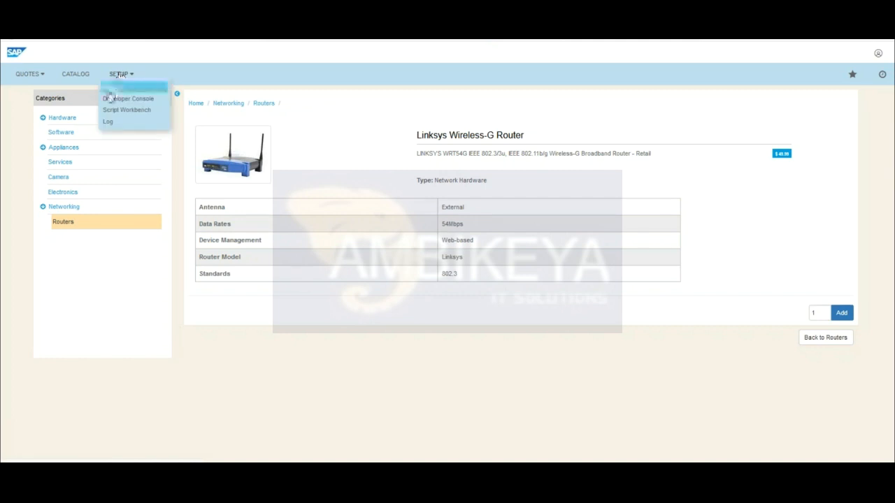
pyautogui.click(112, 88)
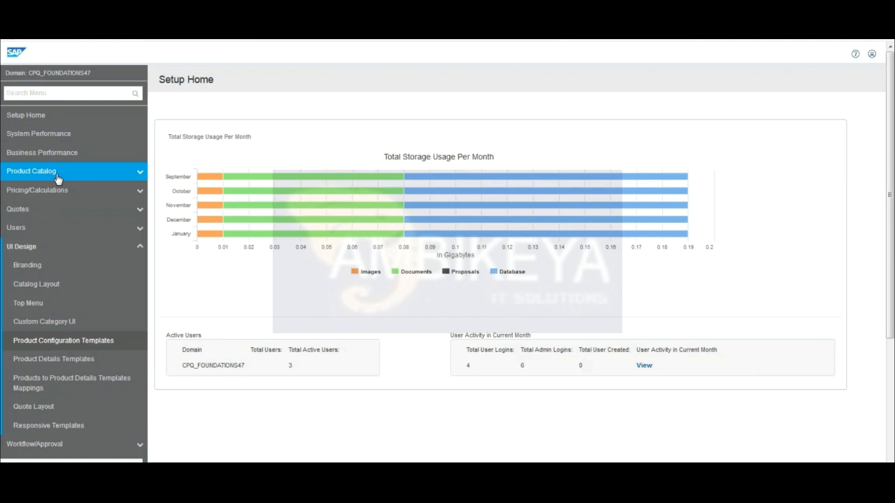
pyautogui.click(58, 179)
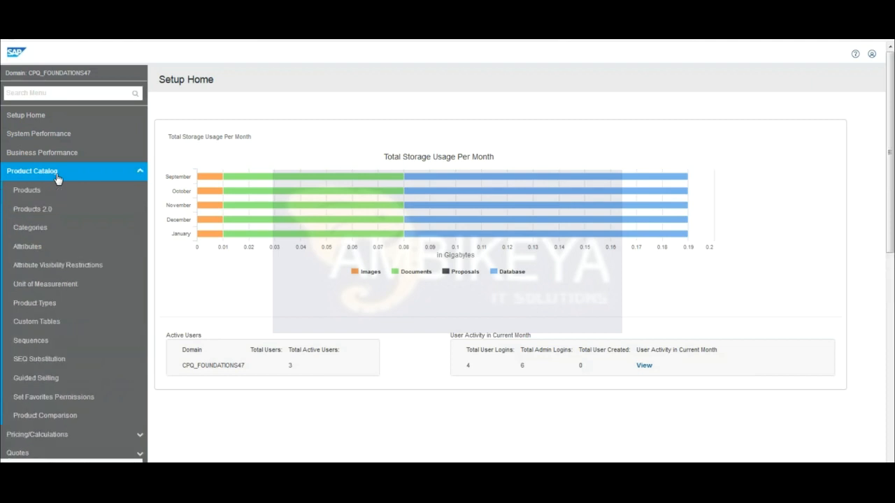
pyautogui.click(41, 381)
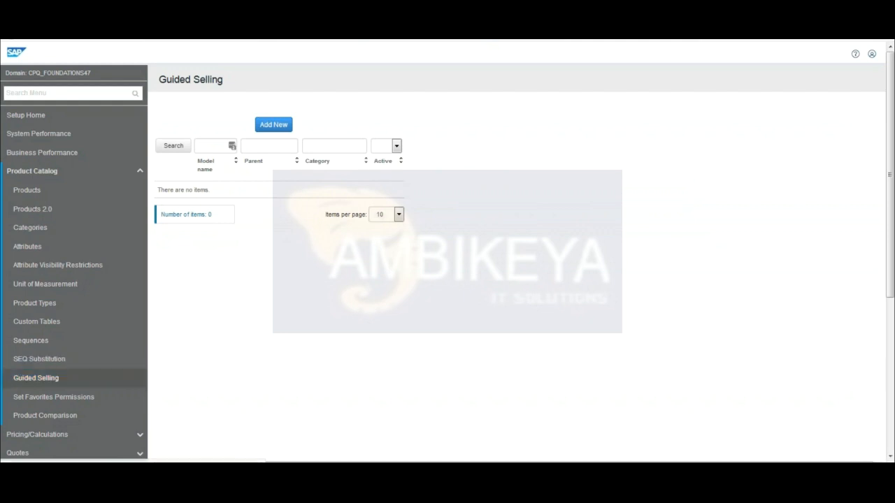
pyautogui.click(283, 127)
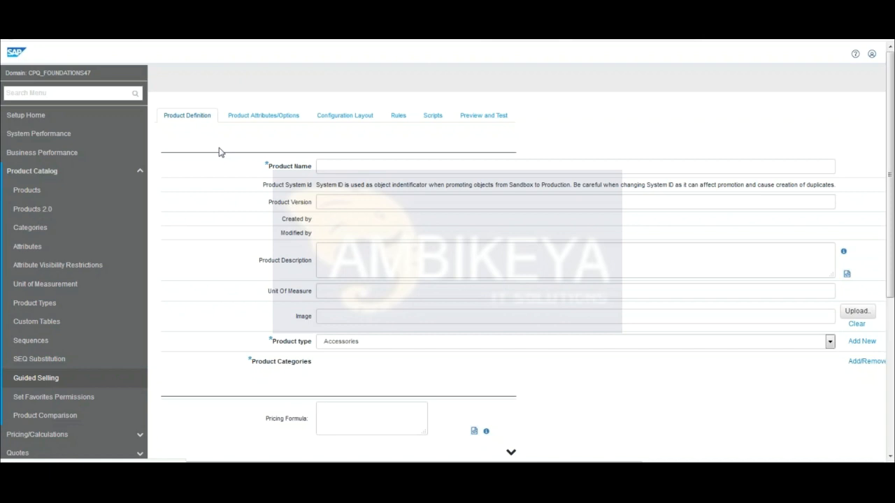
# Name the guided selling product Find a Router and set its product type to Network Hardware
pyautogui.click(354, 164)
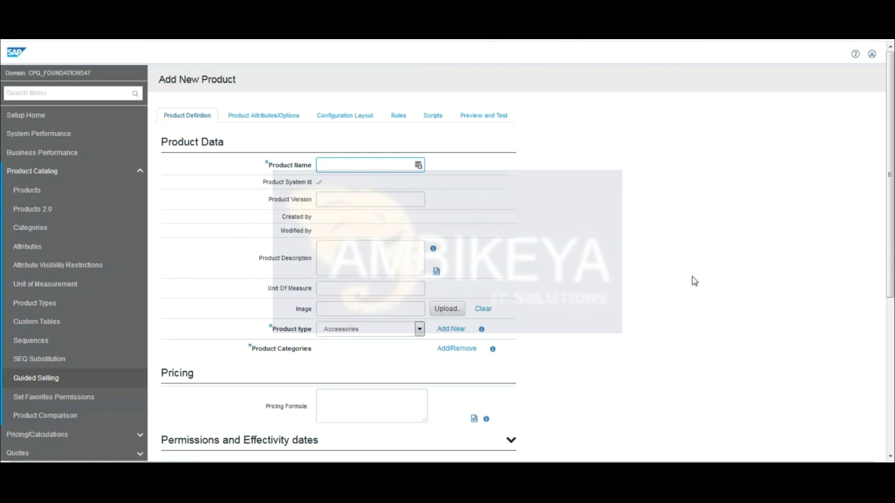
pyautogui.write('ind a Router')
pyautogui.click(701, 262)
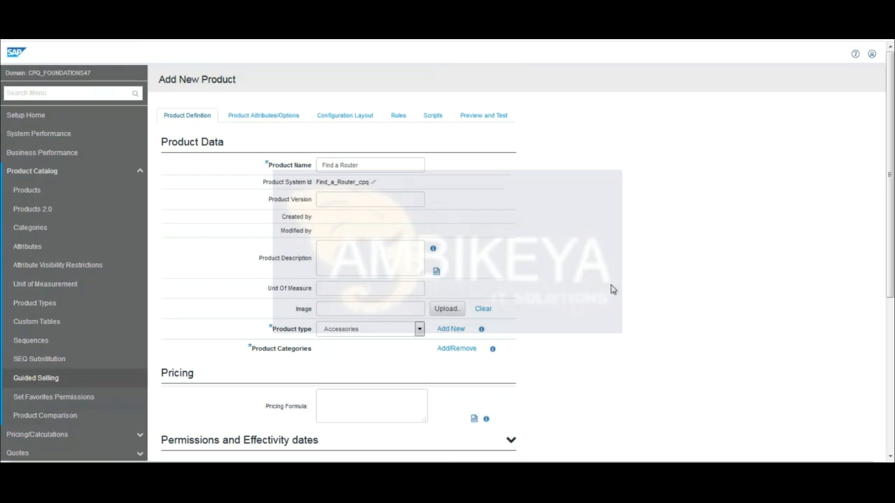
pyautogui.scroll(-1, 613, 289)
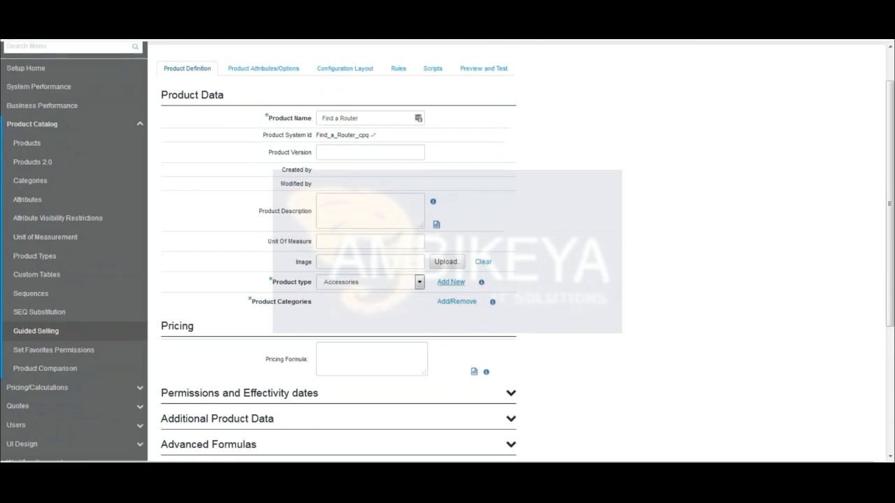
pyautogui.click(419, 282)
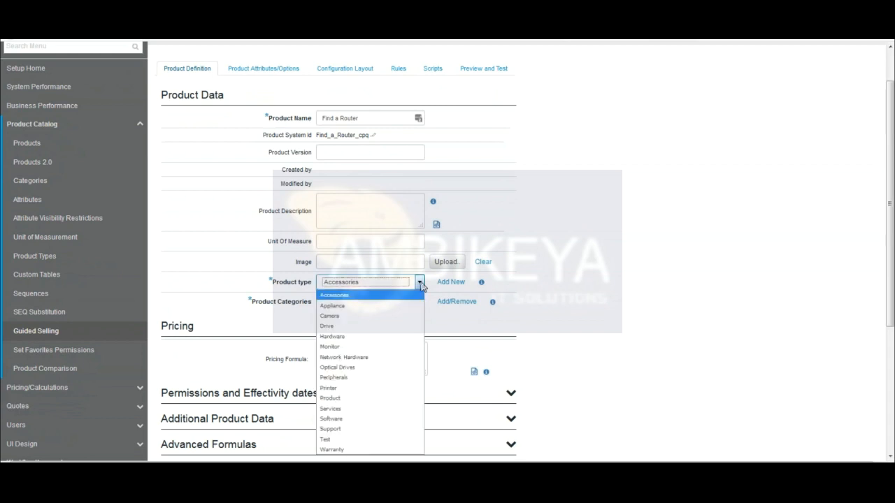
pyautogui.click(354, 358)
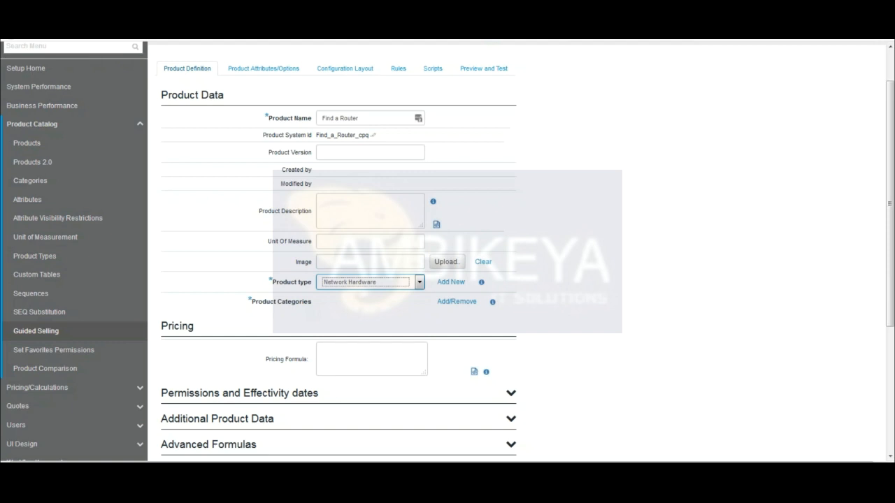
# Assign the product to the Routers category under Networking
pyautogui.click(457, 303)
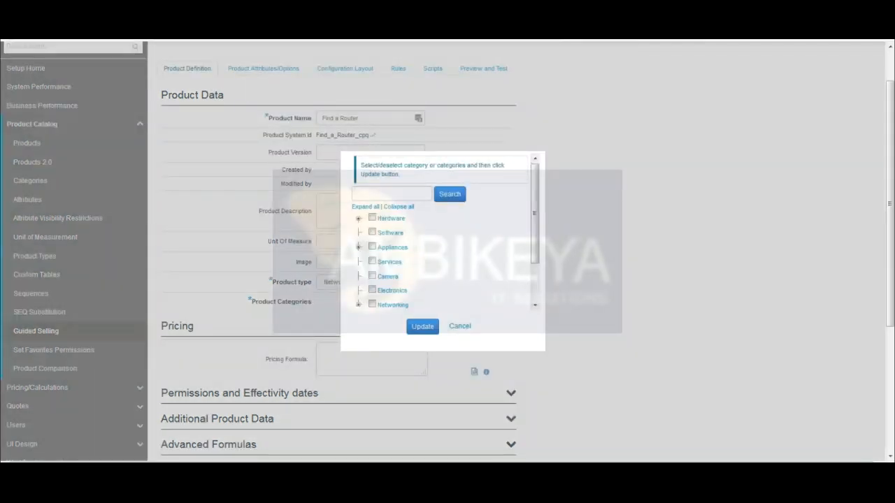
pyautogui.click(535, 306)
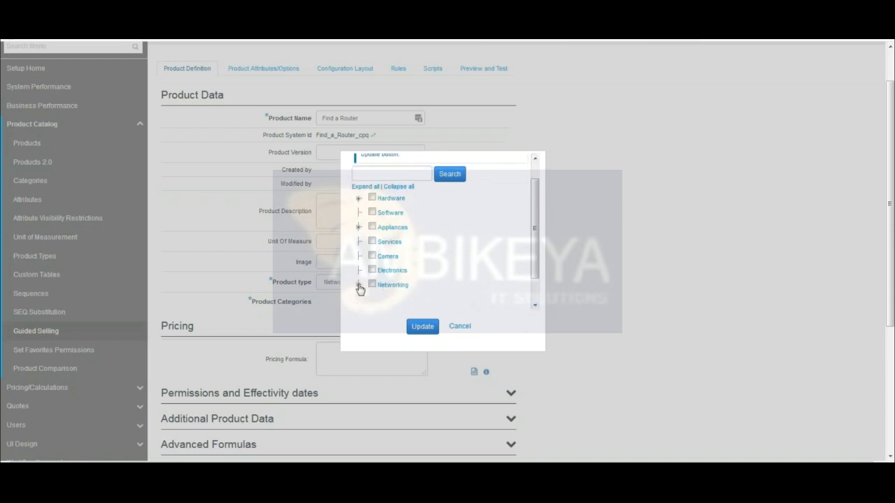
pyautogui.click(358, 285)
pyautogui.click(386, 300)
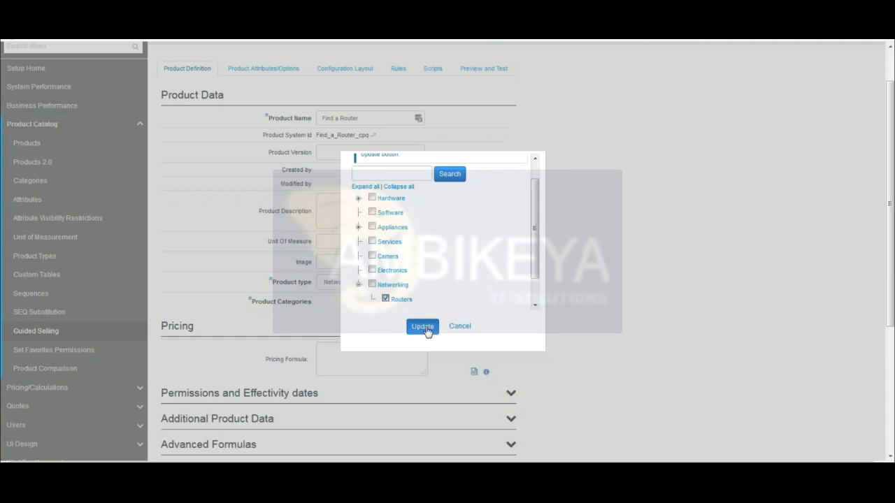
pyautogui.click(425, 327)
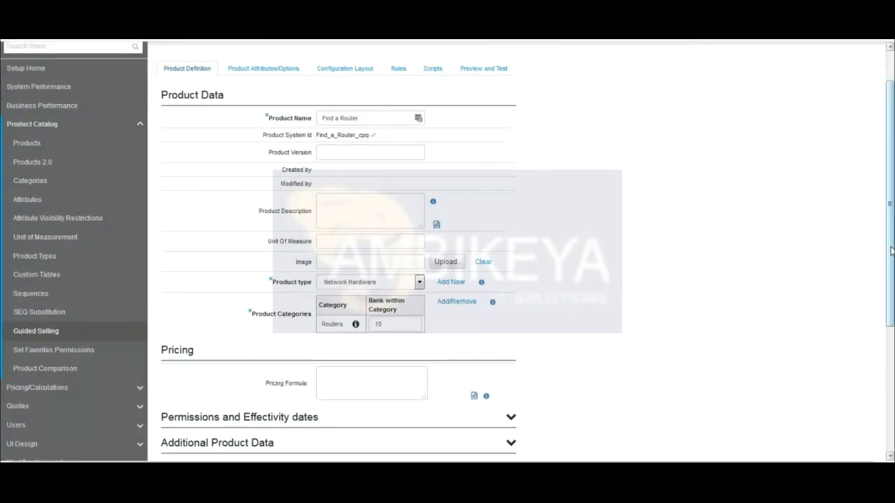
# Review the product's permissions and effectivity dates, and save the Find a Router product
pyautogui.moveTo(891, 252); pyautogui.dragTo(892, 330)
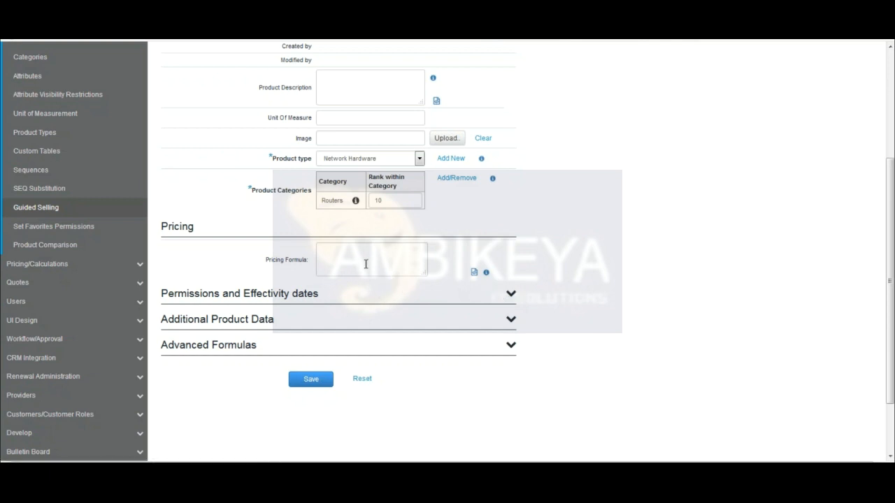
pyautogui.click(511, 295)
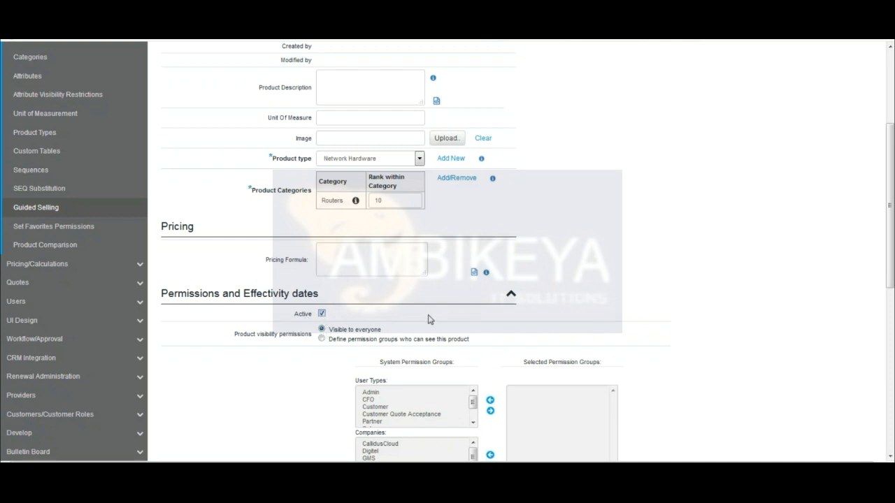
pyautogui.click(511, 296)
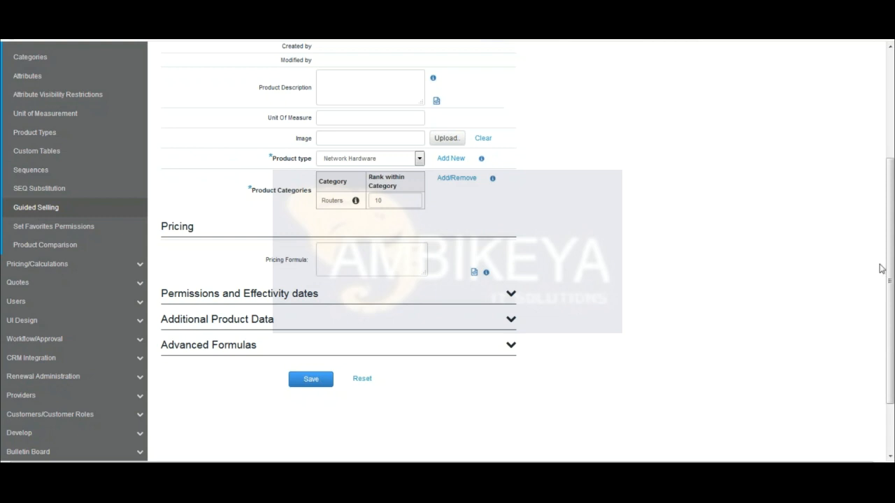
pyautogui.moveTo(889, 293)
pyautogui.mouseDown()
pyautogui.moveTo(891, 210)
pyautogui.moveTo(890, 293)
pyautogui.mouseUp()
pyautogui.click(306, 366)
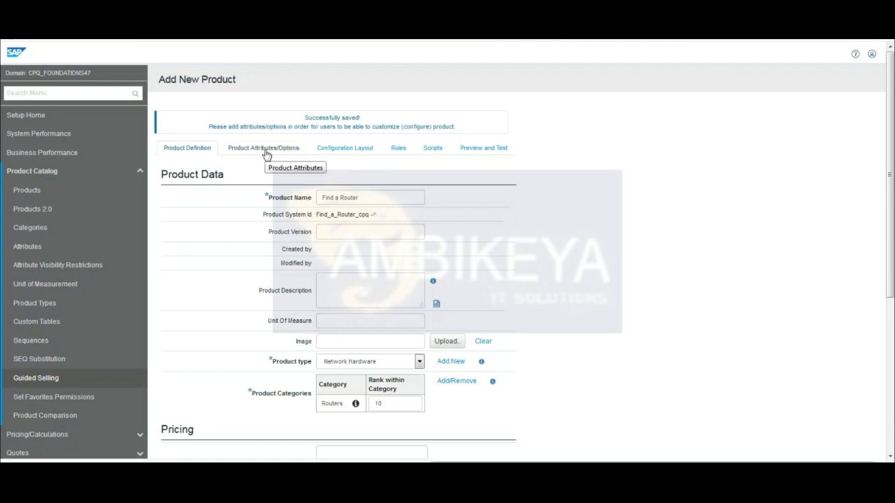
# Add the Antenna attribute to the Find a Router product
pyautogui.click(266, 152)
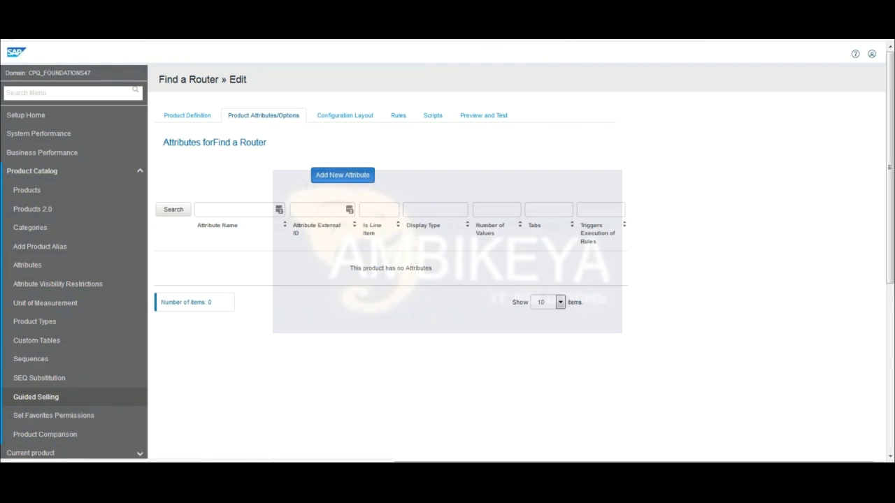
pyautogui.click(343, 176)
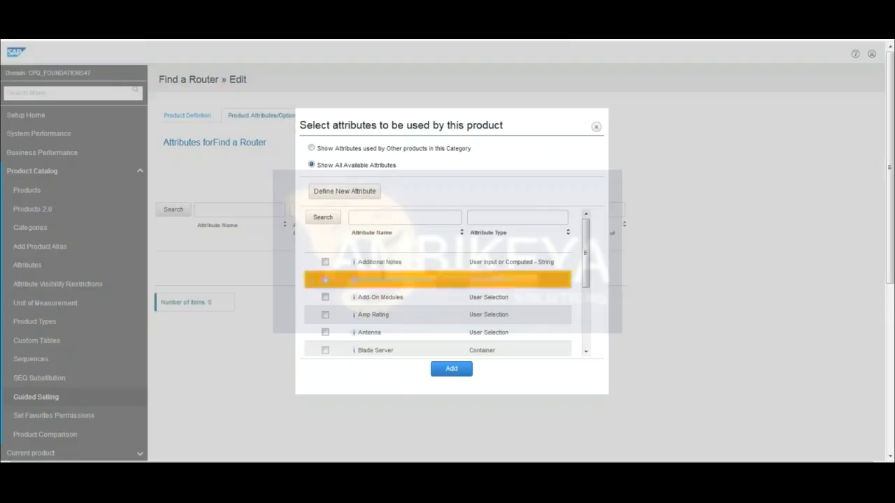
pyautogui.click(325, 334)
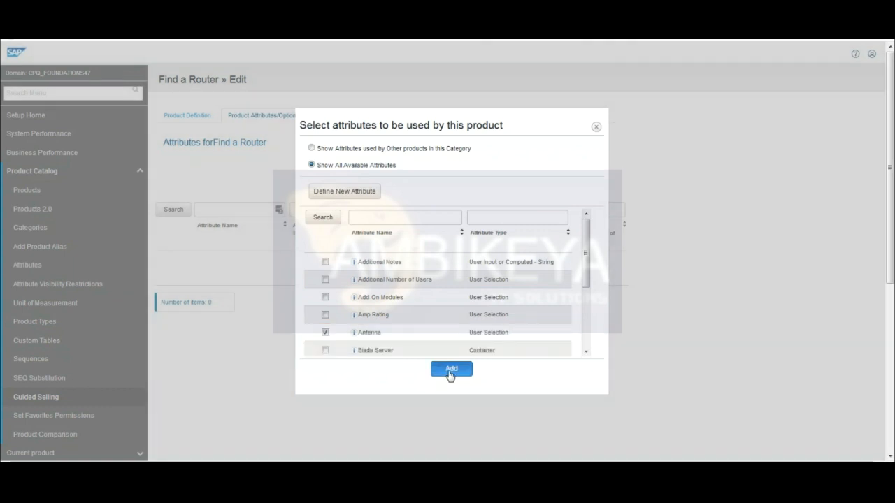
pyautogui.click(451, 370)
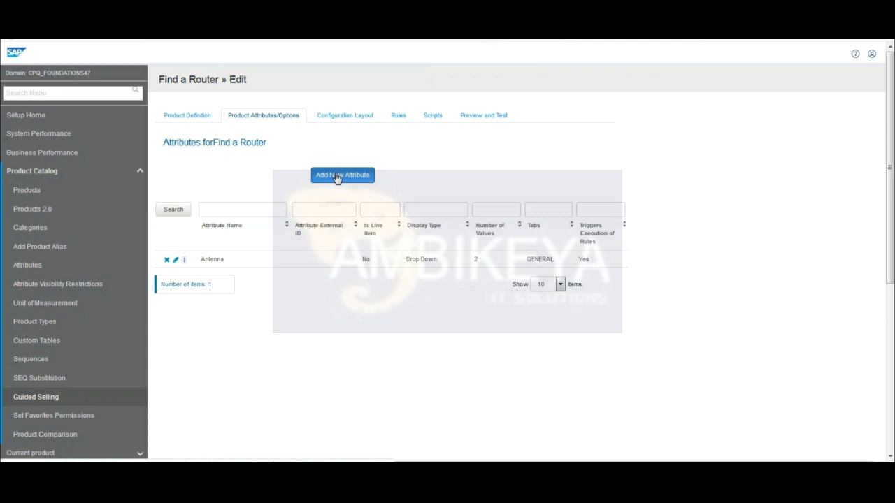
# Search the available attributes for Data Rates and add that attribute to the product
pyautogui.click(336, 176)
pyautogui.click(383, 219)
pyautogui.write('Data Rates')
pyautogui.click(321, 220)
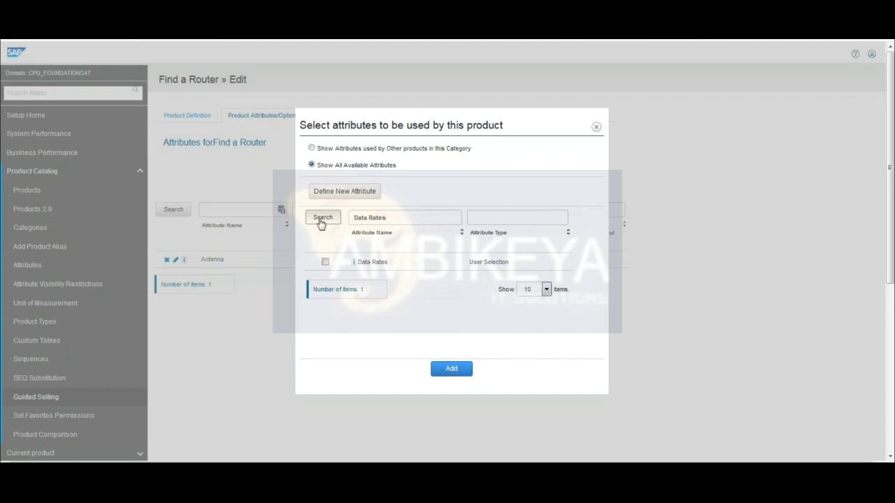
pyautogui.click(325, 262)
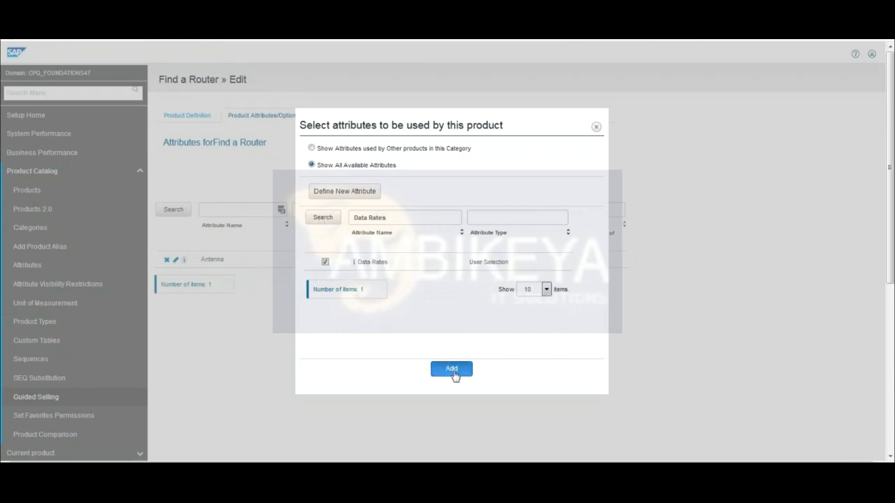
pyautogui.click(452, 372)
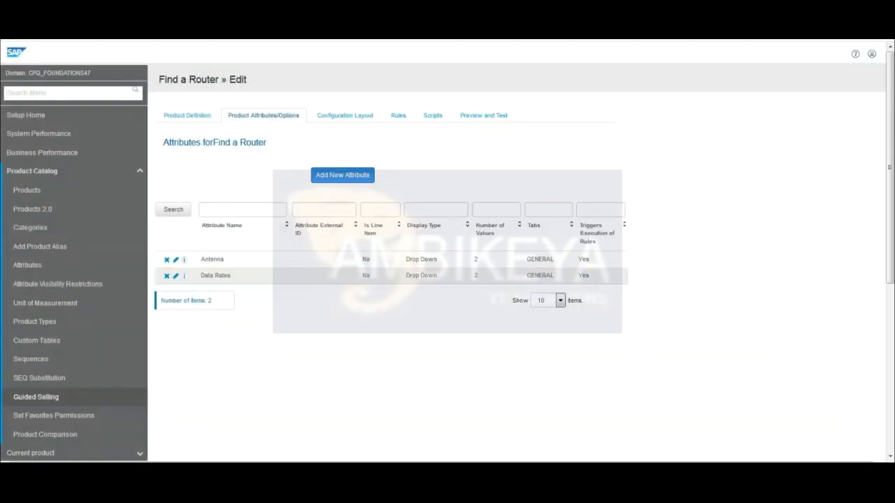
# Search all available attributes for Device and add the Device Management attribute to the product
pyautogui.click(342, 175)
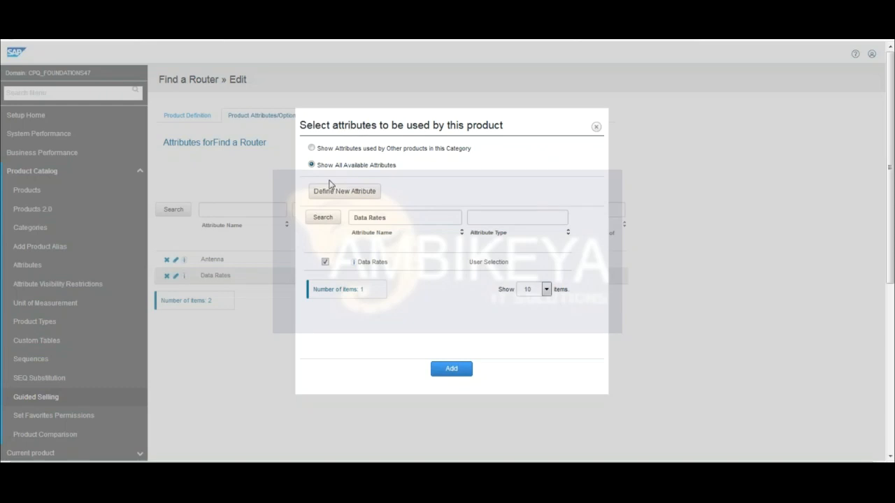
pyautogui.doubleClick(379, 218)
pyautogui.press('BackSpace')
pyautogui.press('BackSpace')
pyautogui.press('BackSpace')
pyautogui.press('BackSpace')
pyautogui.press('BackSpace')
pyautogui.write('el')
pyautogui.write('vice')
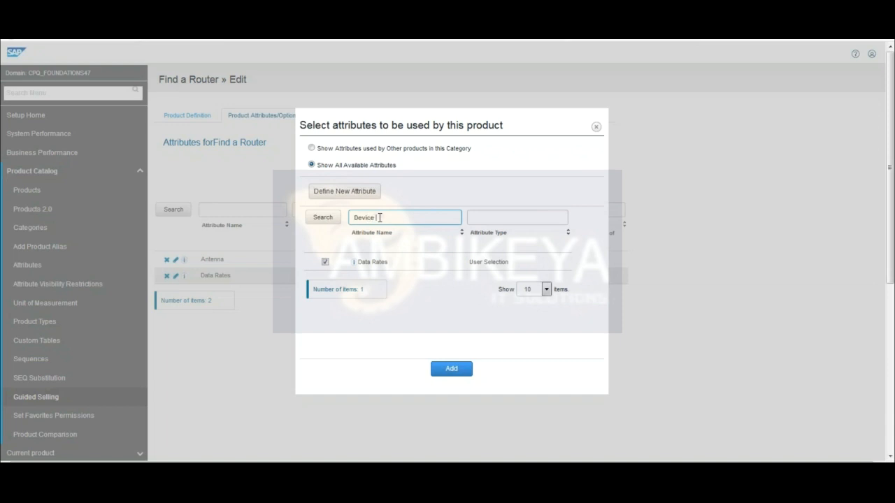
pyautogui.click(322, 217)
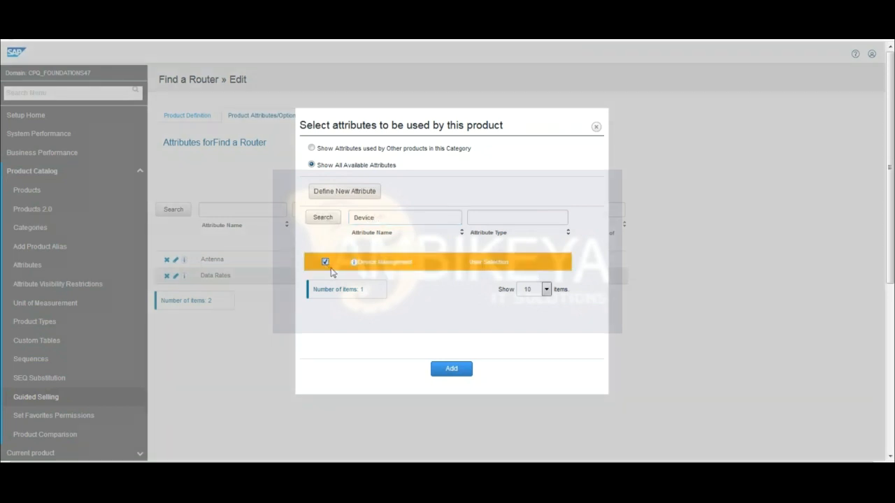
pyautogui.click(326, 263)
pyautogui.click(450, 370)
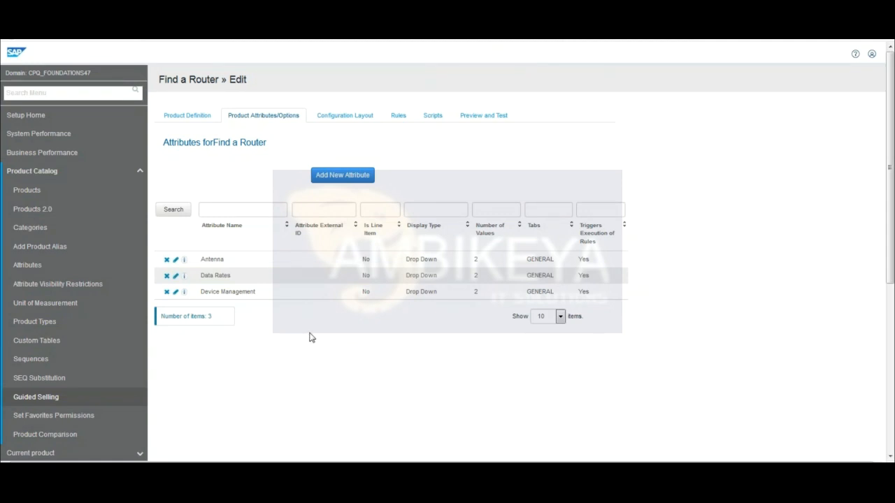
# Set the Antenna attribute to display as Check Box and save it
pyautogui.click(175, 261)
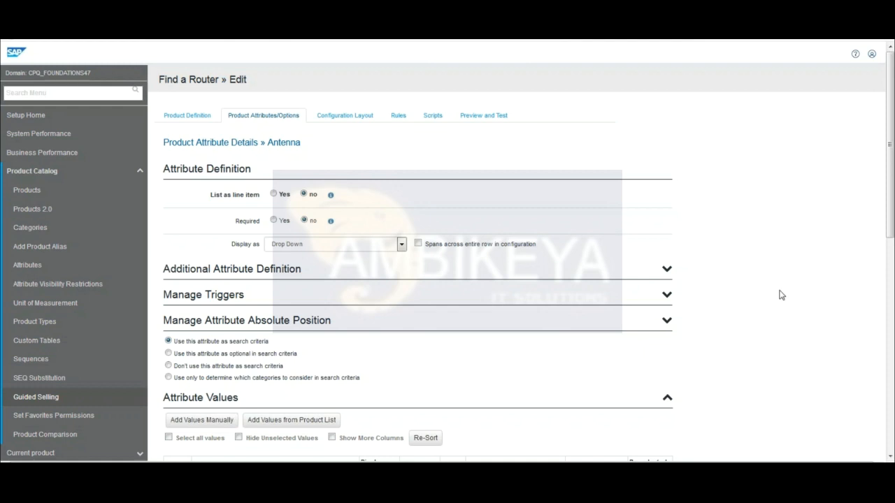
pyautogui.click(402, 245)
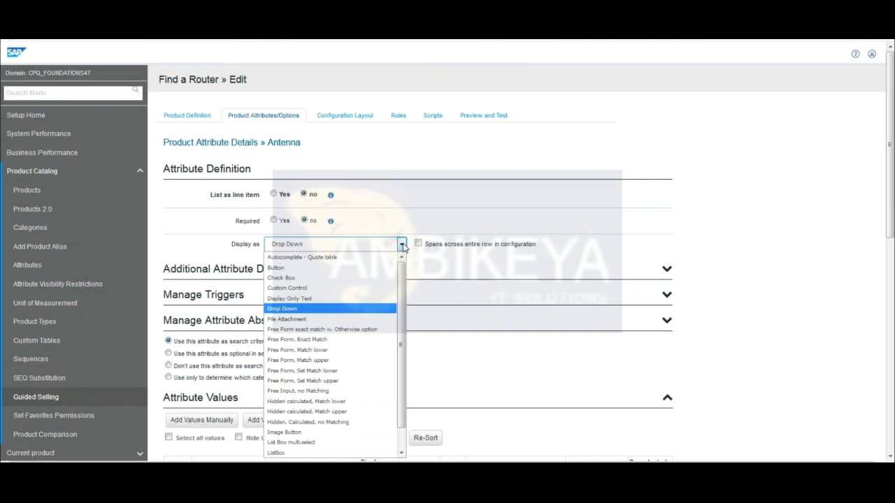
pyautogui.click(284, 280)
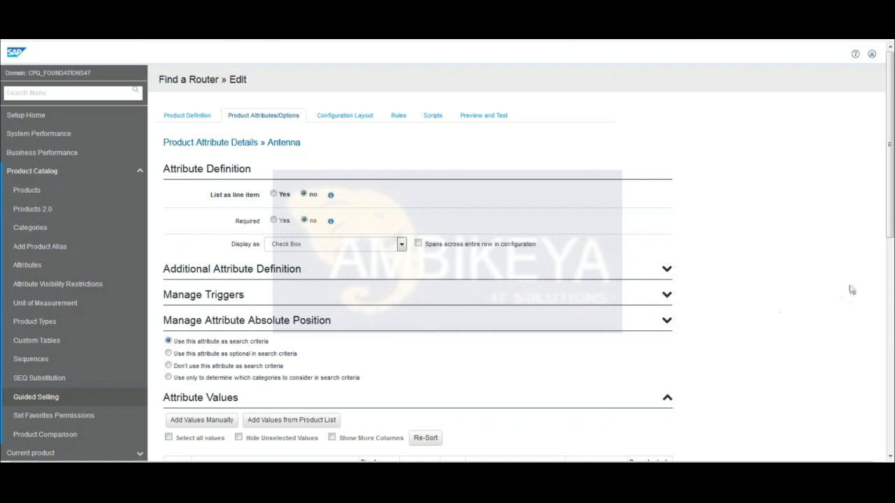
pyautogui.moveTo(890, 228); pyautogui.dragTo(753, 343)
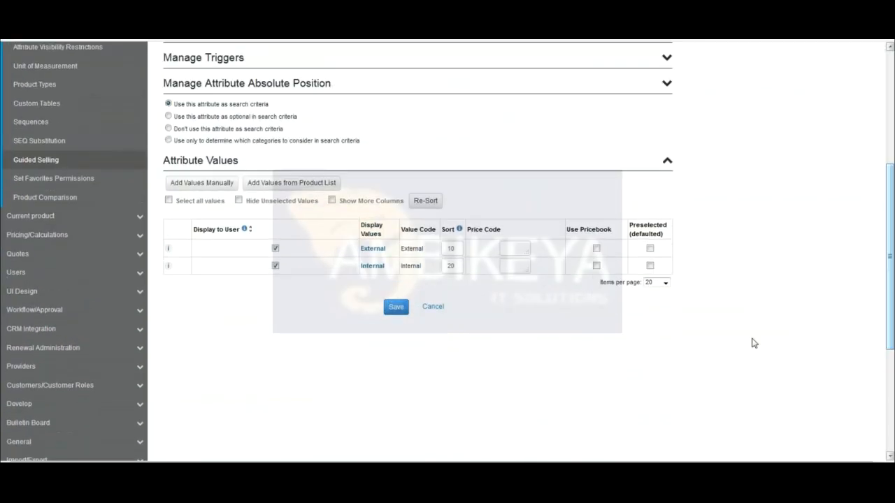
pyautogui.click(399, 310)
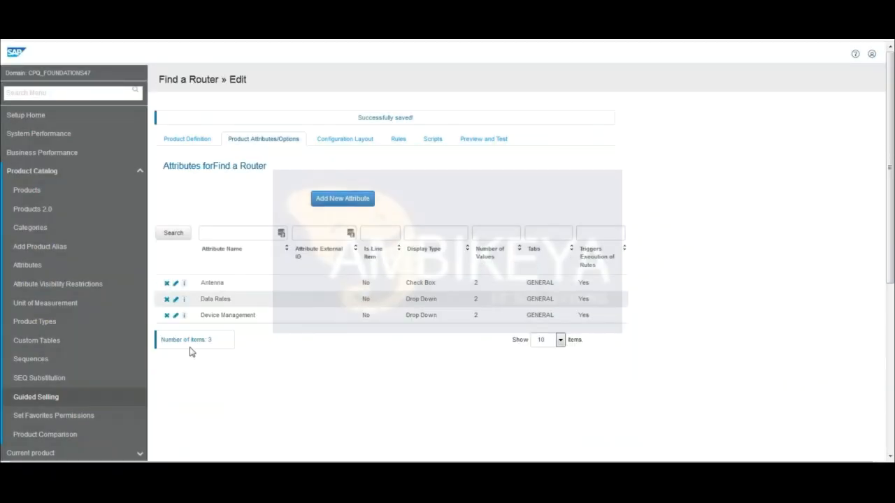
# Change the Data Rates attribute's display type to Check Box and save the attribute
pyautogui.click(175, 299)
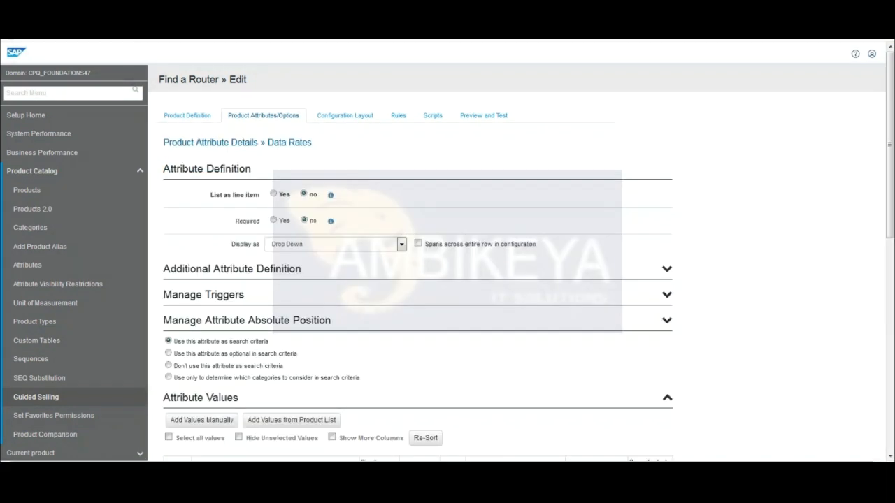
pyautogui.click(309, 244)
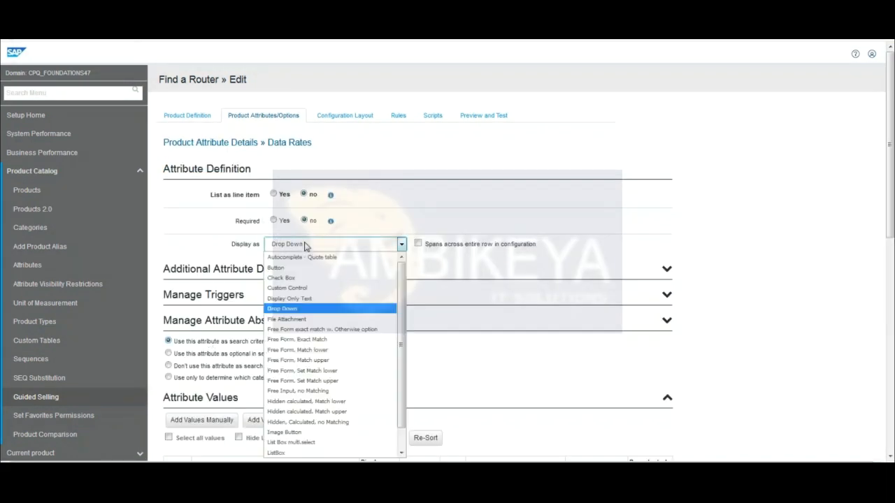
pyautogui.click(288, 278)
pyautogui.scroll(-3, 391, 318)
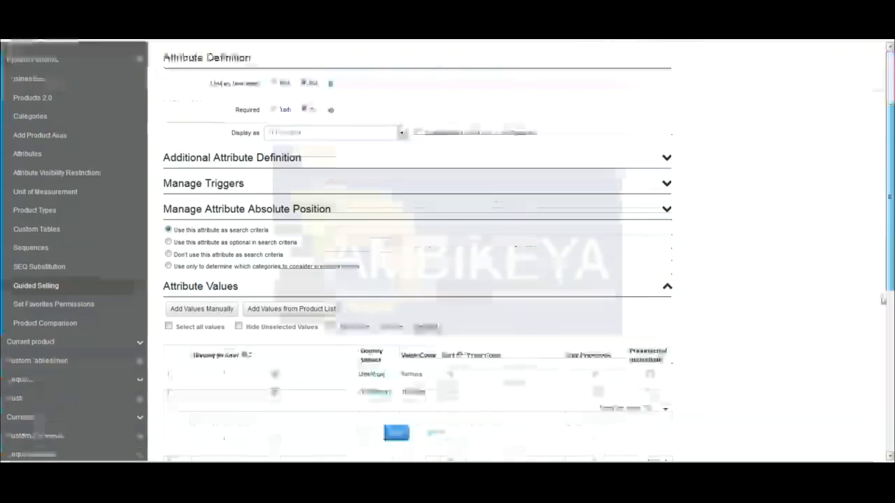
pyautogui.click(393, 319)
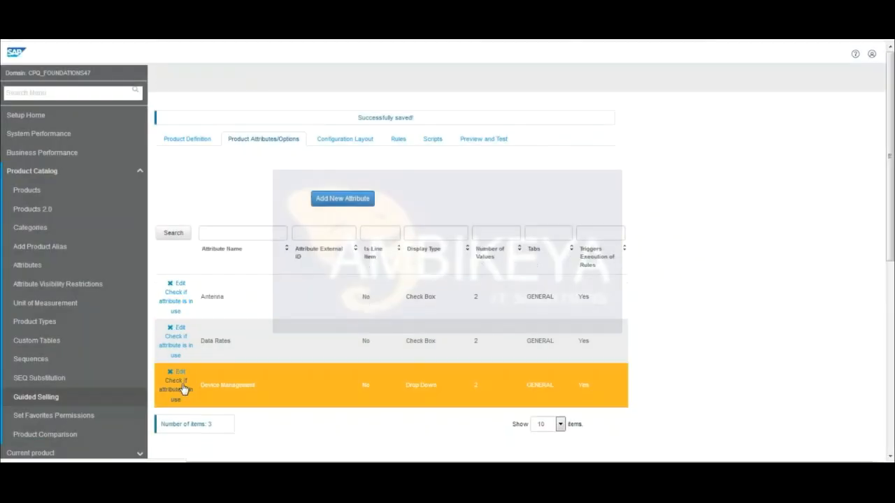
# Change the Device Management attribute's display type to Check Box and save the attribute
pyautogui.click(175, 316)
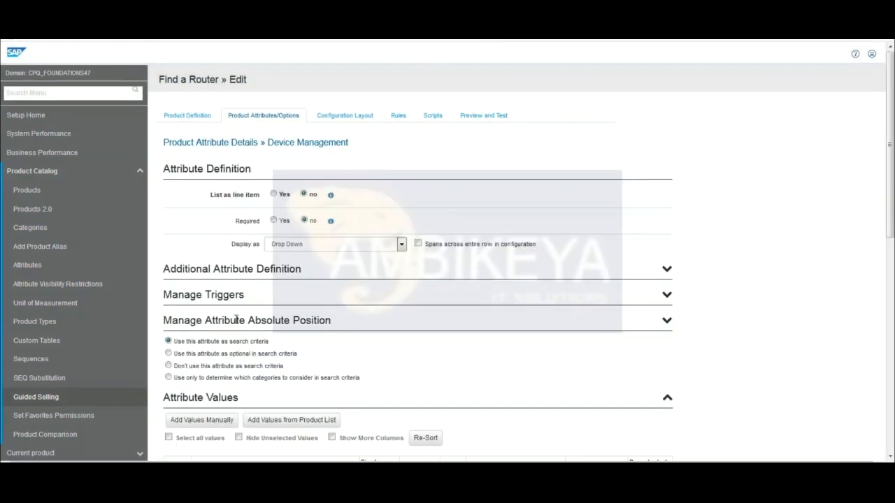
pyautogui.click(364, 244)
pyautogui.click(287, 278)
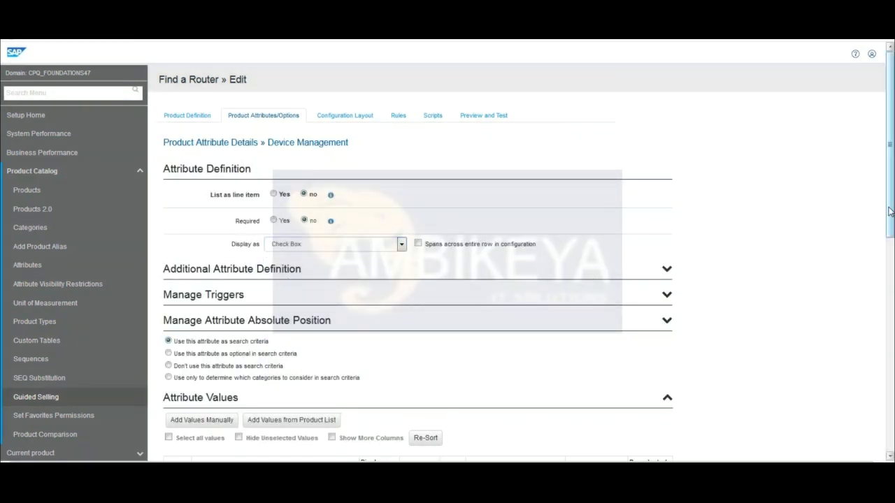
pyautogui.moveTo(890, 212); pyautogui.dragTo(856, 294)
pyautogui.click(396, 370)
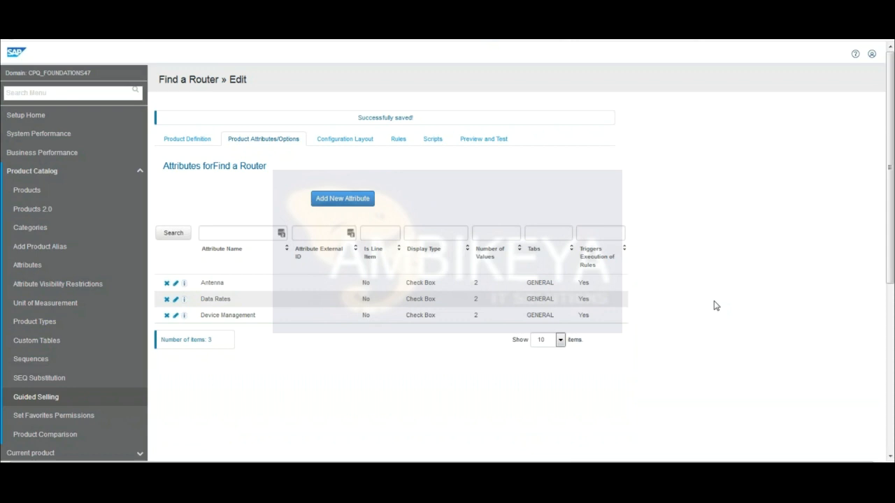
# Select Guided Selling as the layout template in the product's configuration layout and save the layout
pyautogui.click(342, 143)
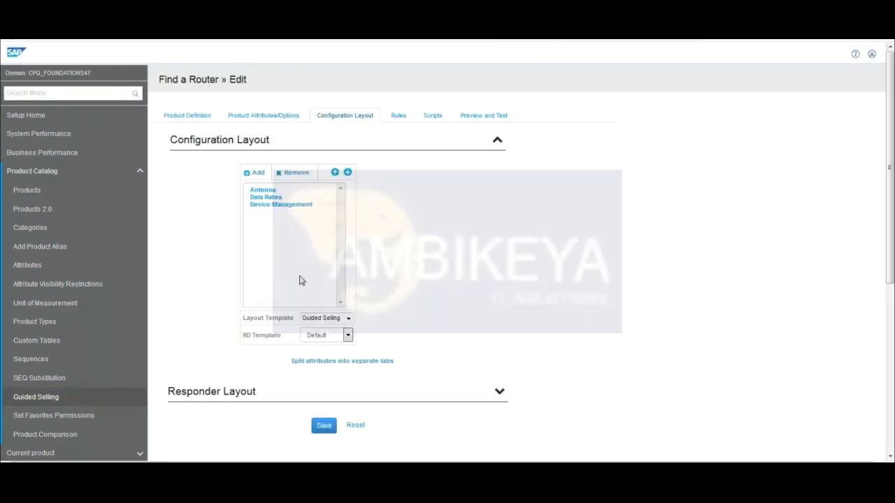
pyautogui.click(349, 320)
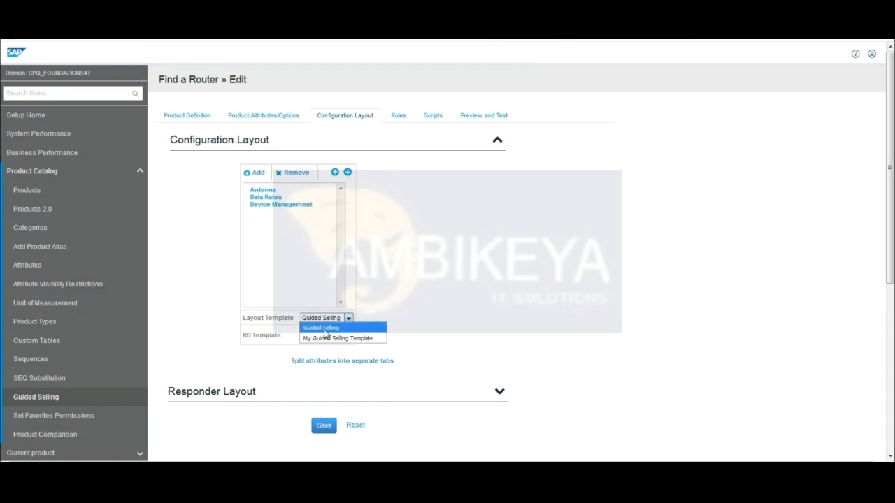
pyautogui.click(325, 335)
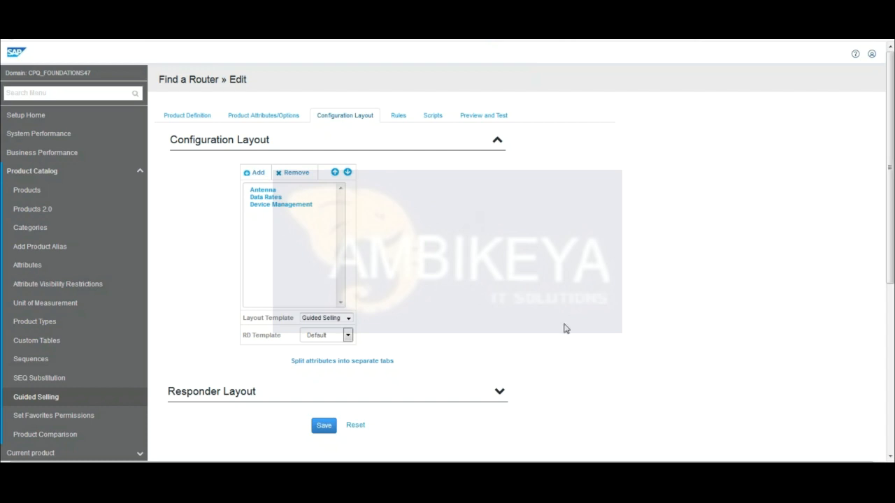
pyautogui.click(322, 428)
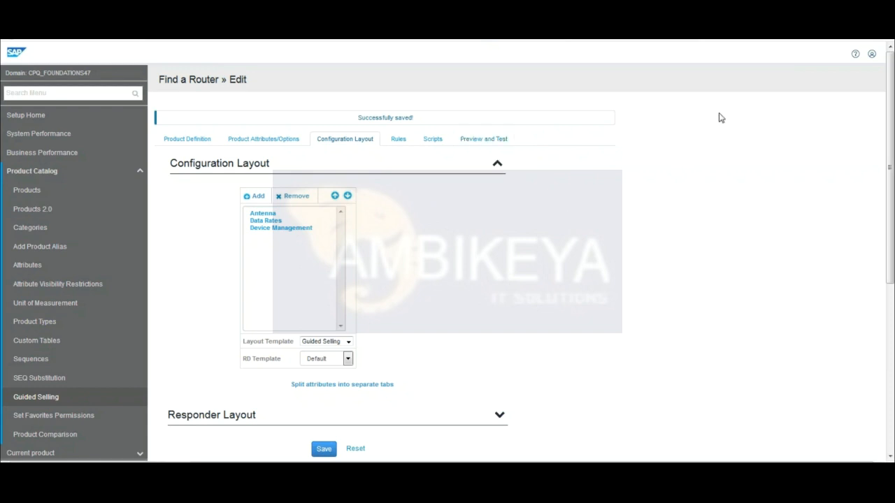
# Exit setup and launch the Find a Router guided selling from the Routers category under Networking in the catalog
pyautogui.click(871, 55)
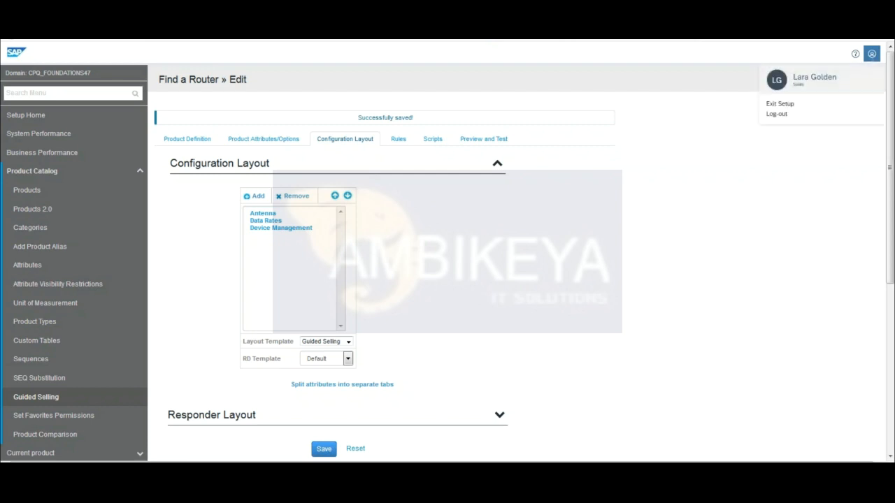
pyautogui.click(779, 105)
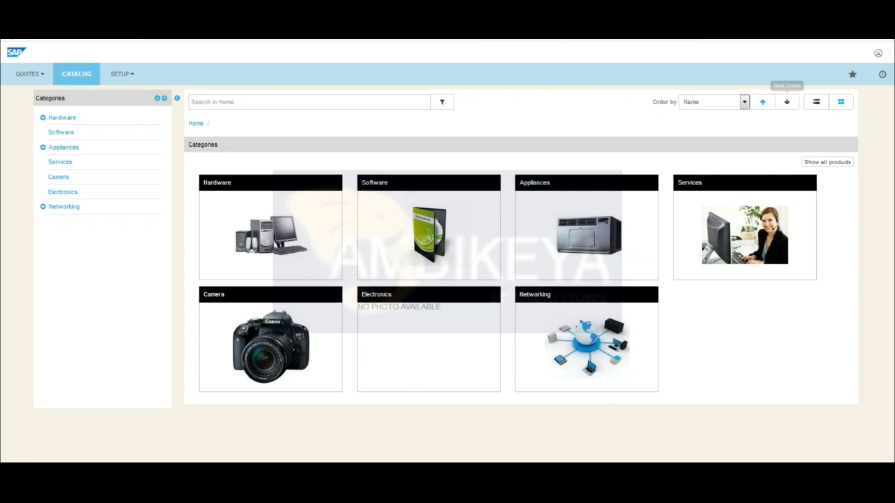
pyautogui.click(57, 207)
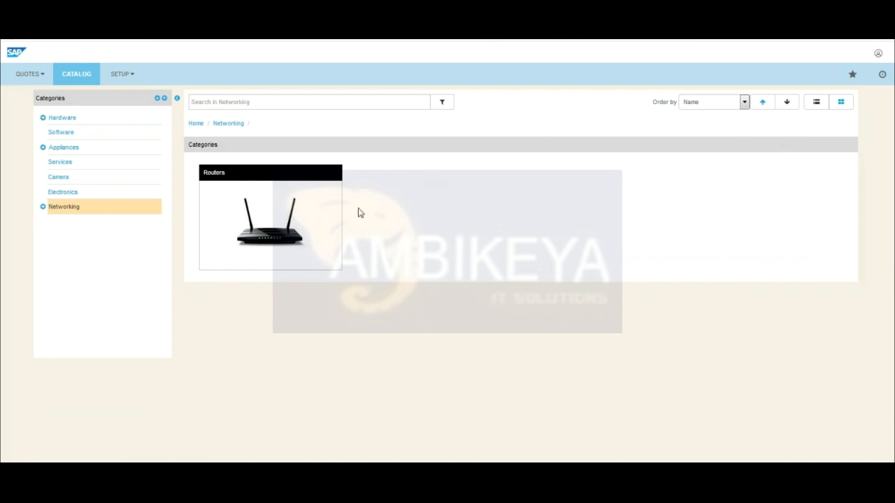
pyautogui.click(256, 202)
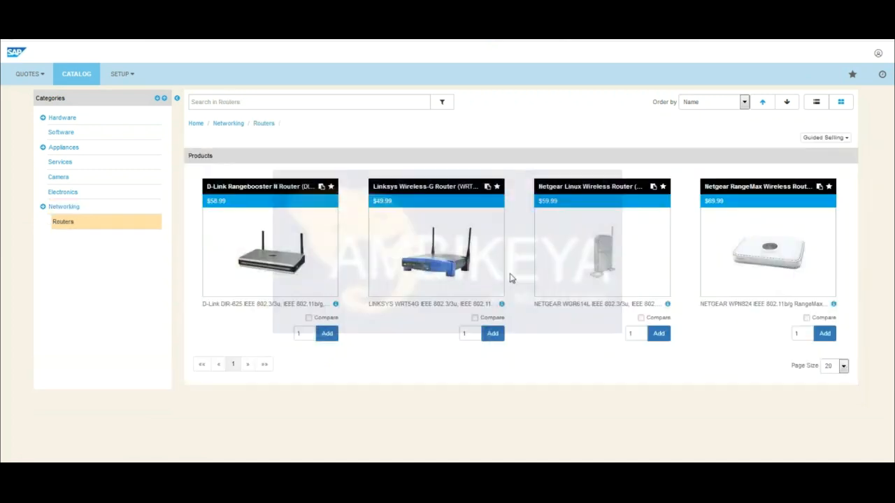
pyautogui.click(848, 140)
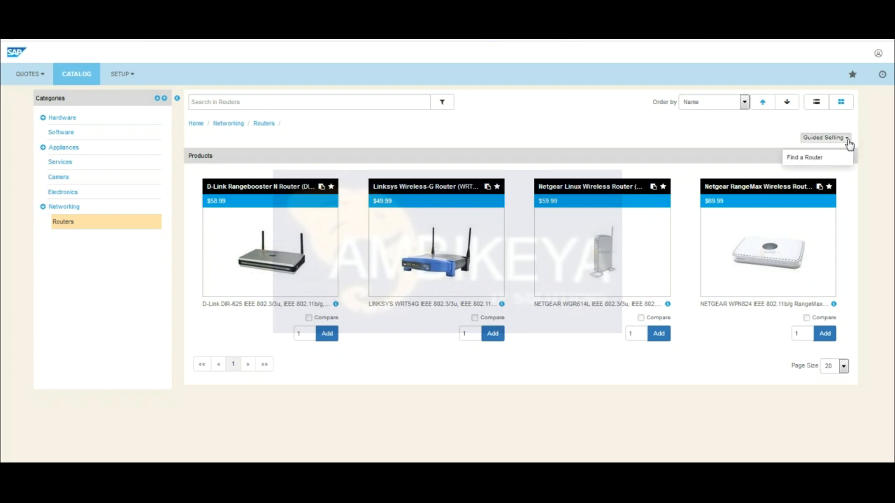
pyautogui.click(802, 163)
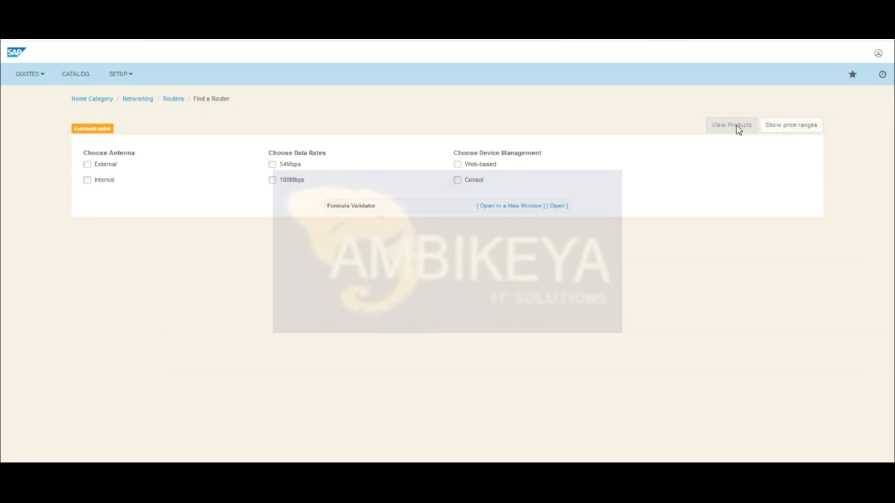
# Choose External and Internal antennas, show the price ranges, and view the matching router products
pyautogui.click(87, 166)
pyautogui.click(88, 181)
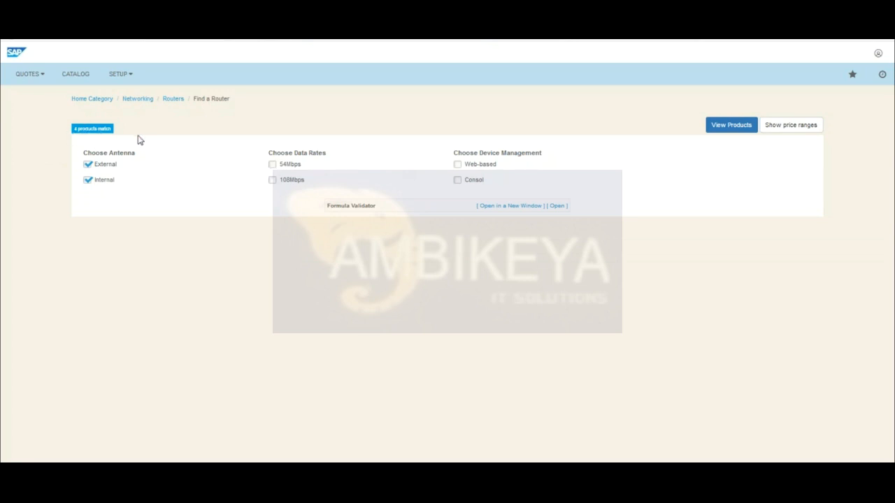
pyautogui.click(780, 128)
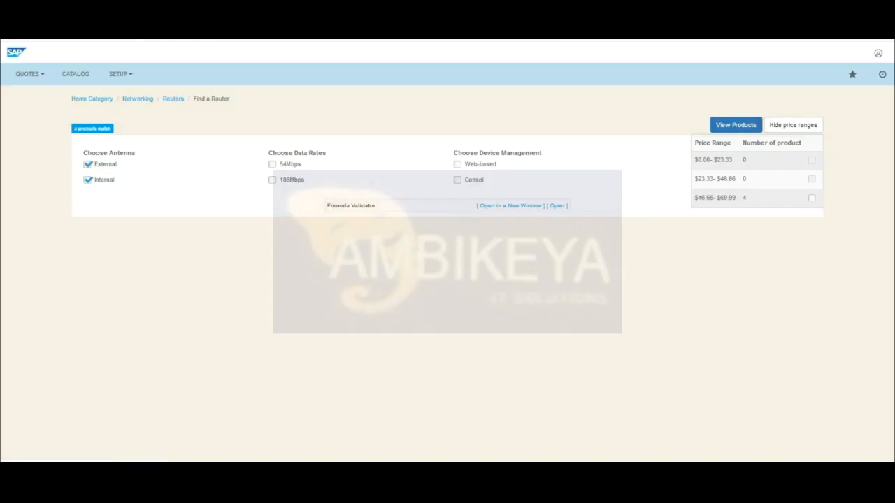
pyautogui.click(736, 126)
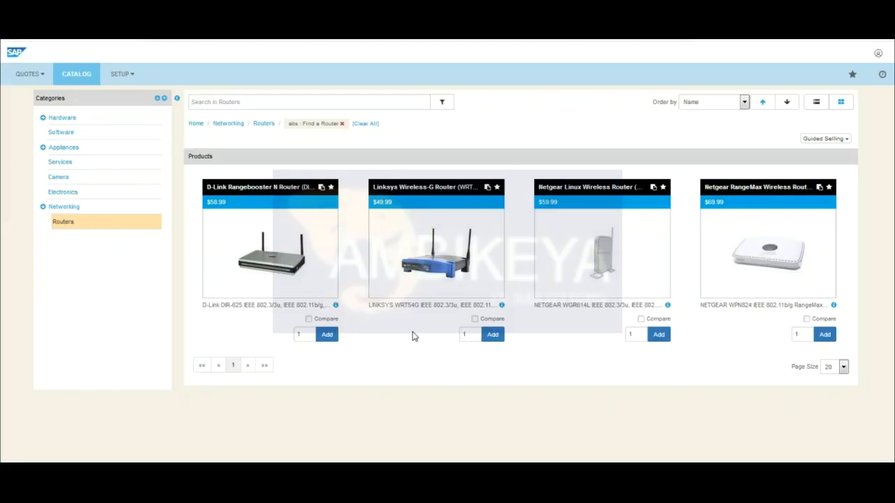
# Reopen Find a Router guided selling, show the price ranges, and choose the 108Mbps data rate
pyautogui.click(819, 145)
pyautogui.click(818, 157)
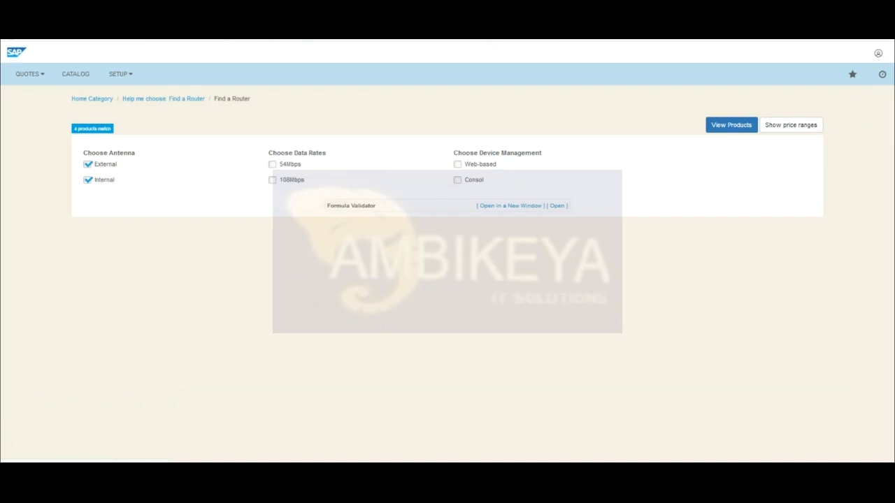
pyautogui.click(790, 125)
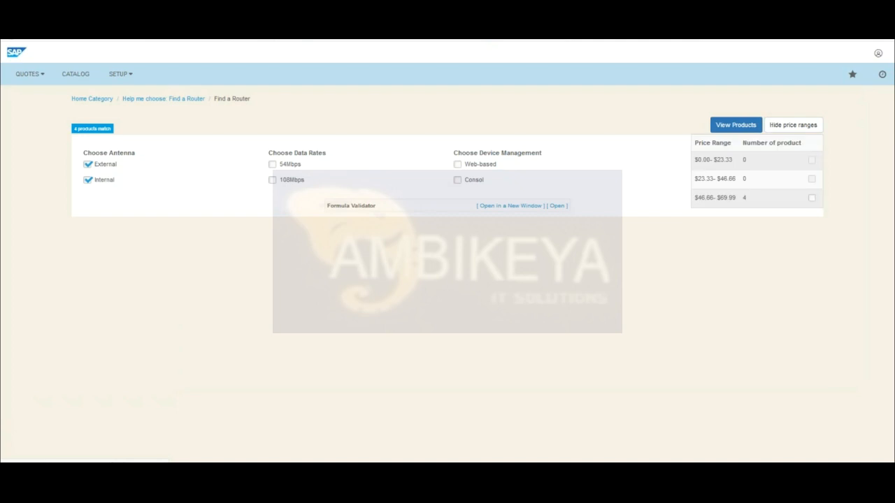
pyautogui.click(273, 181)
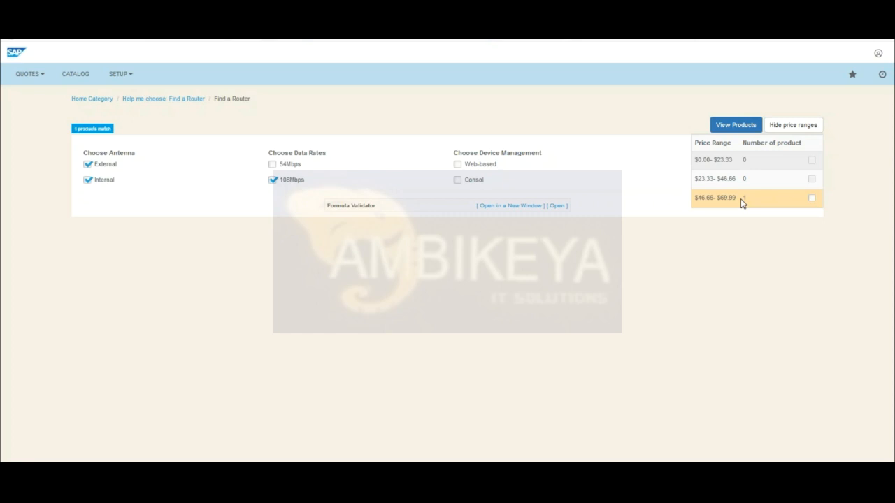
pyautogui.click(811, 199)
pyautogui.click(812, 200)
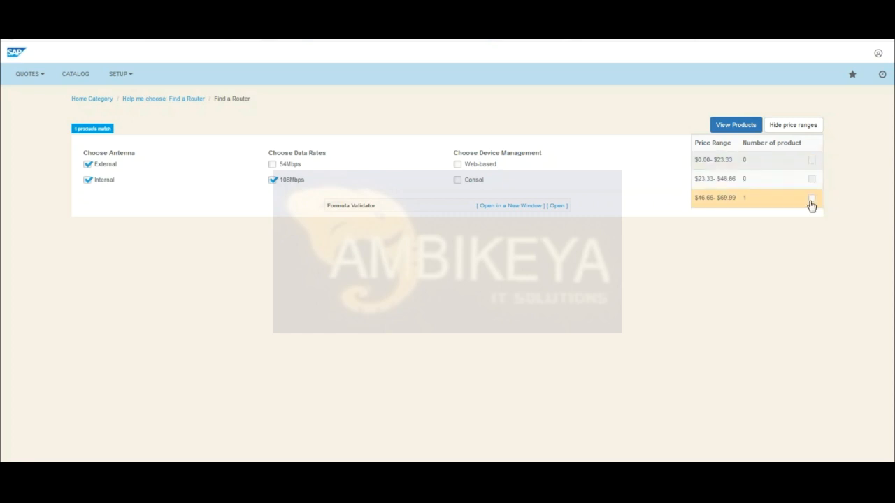
# Add the 54Mbps data rate and Web-based device management criteria, and select the $39.33-$58.99 price range
pyautogui.click(272, 164)
pyautogui.click(458, 166)
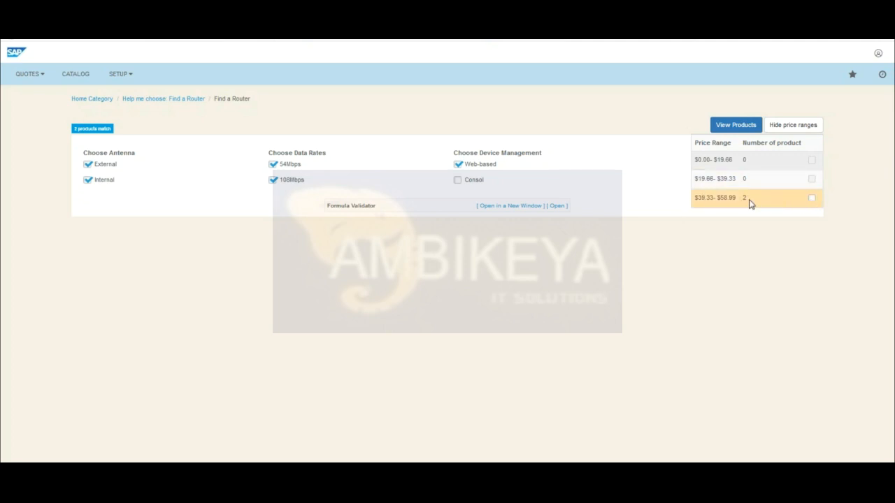
pyautogui.click(812, 200)
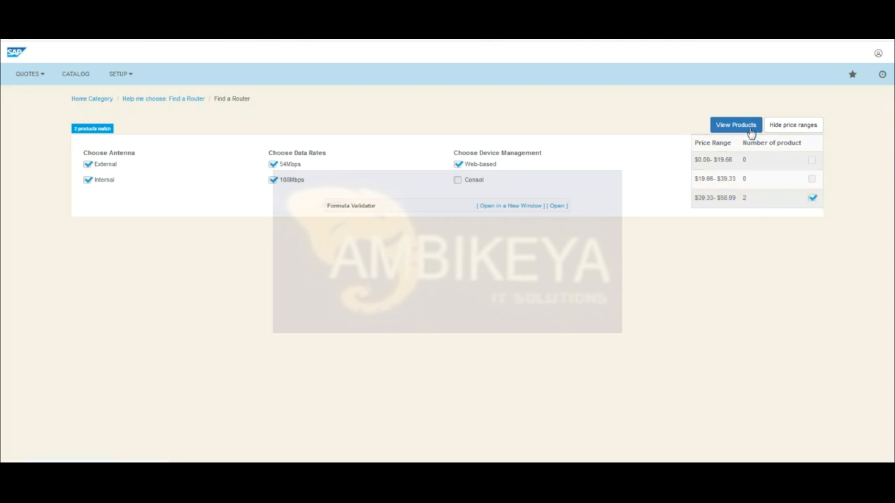
# View the matching router products, add 4 Linksys Wireless-G Routers to the quote, and open the quote
pyautogui.click(737, 127)
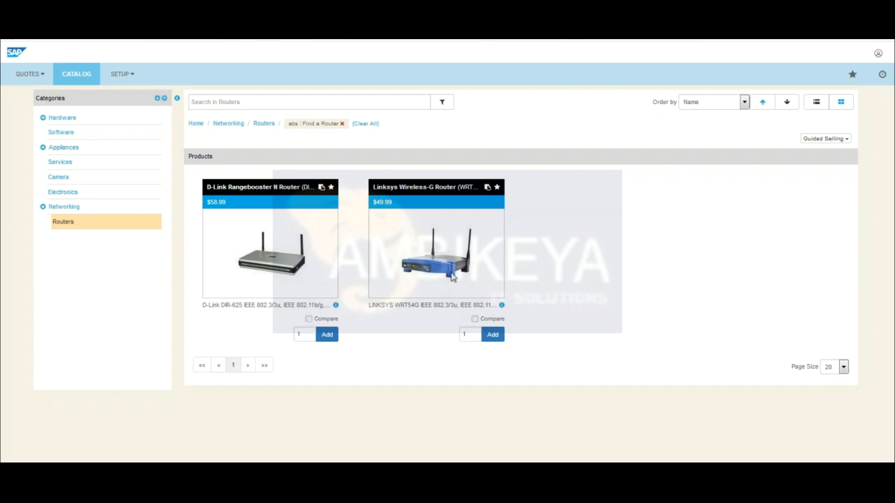
pyautogui.doubleClick(462, 334)
pyautogui.write('4')
pyautogui.click(493, 336)
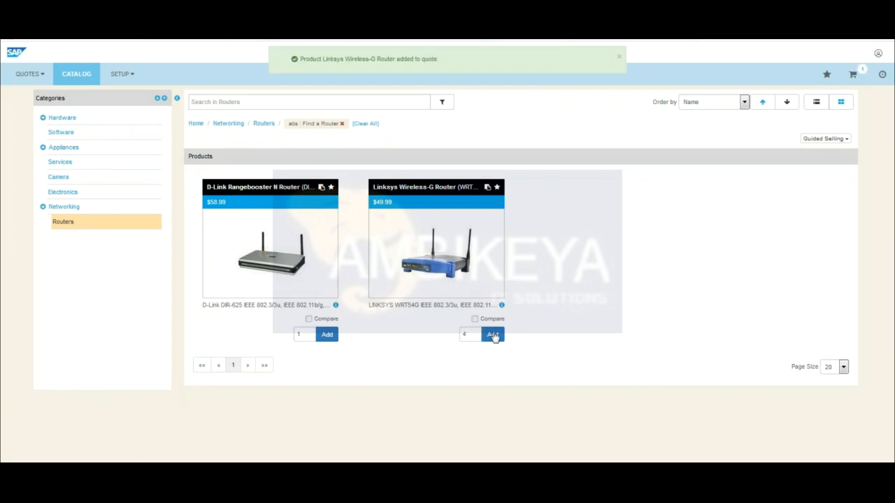
pyautogui.click(853, 74)
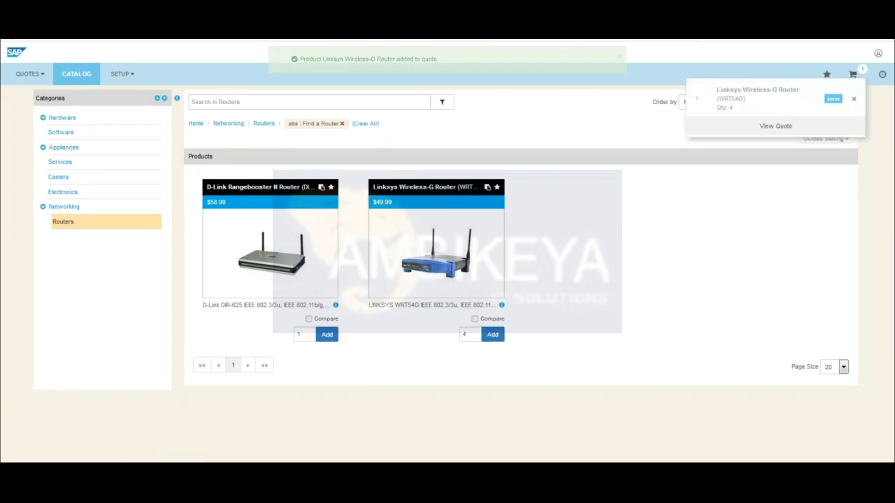
pyautogui.click(768, 132)
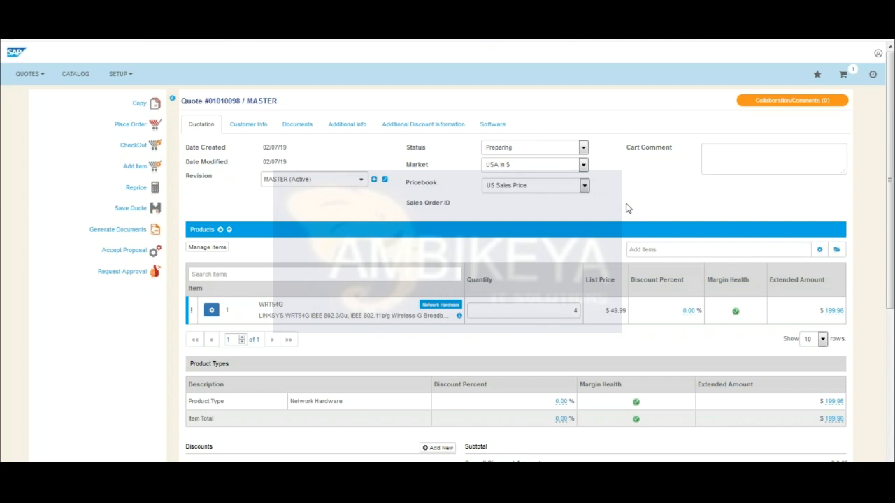
# Leave the quote by entering setup and exiting it to return to the catalog home
pyautogui.click(122, 74)
pyautogui.click(112, 89)
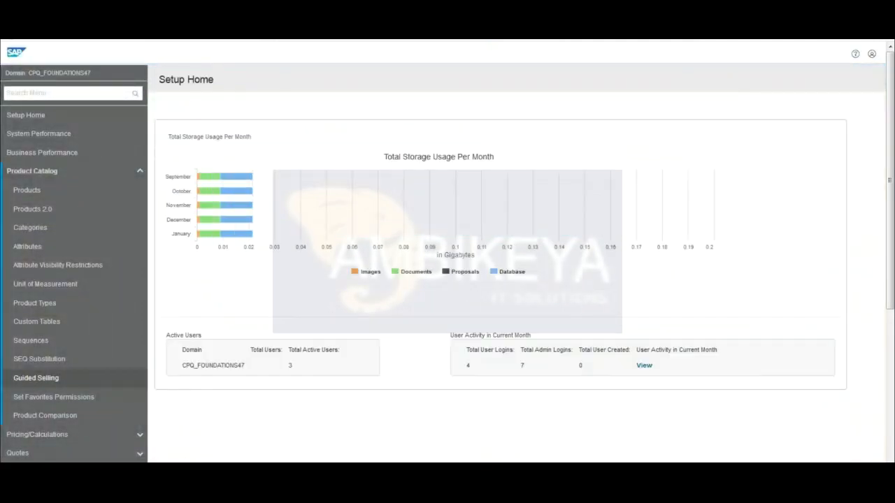
pyautogui.click(872, 54)
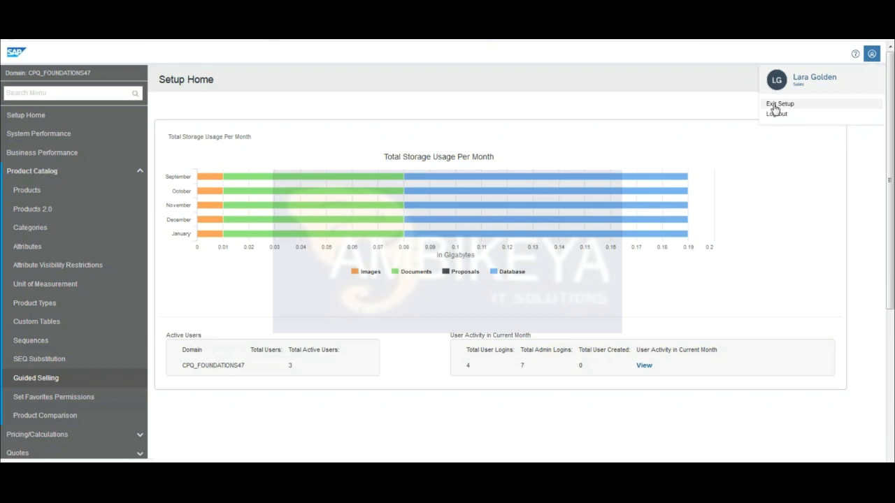
pyautogui.click(775, 106)
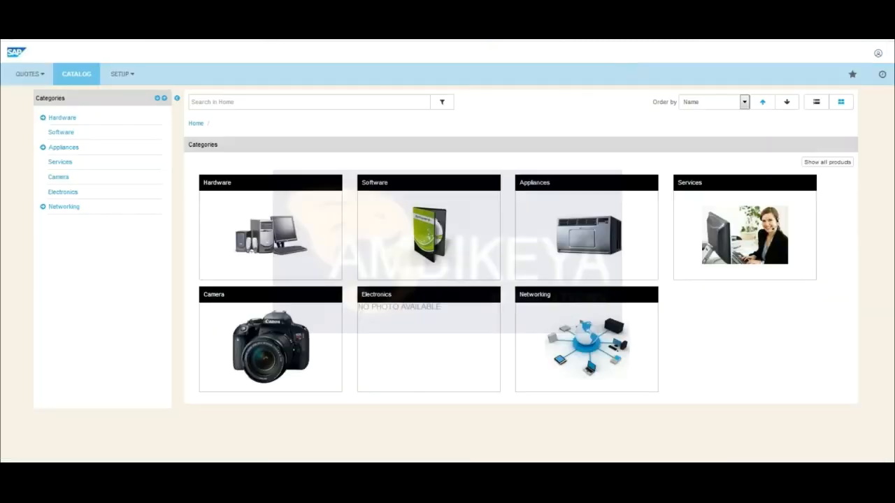
# Launch Find a Router from the Routers category under Networking, and choose Web-based device management with the price ranges shown
pyautogui.click(69, 208)
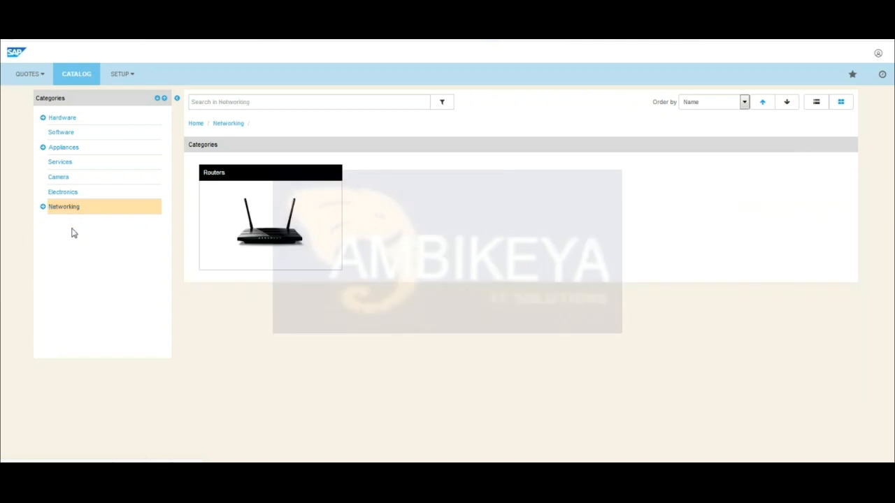
pyautogui.click(213, 232)
pyautogui.click(830, 140)
pyautogui.click(818, 158)
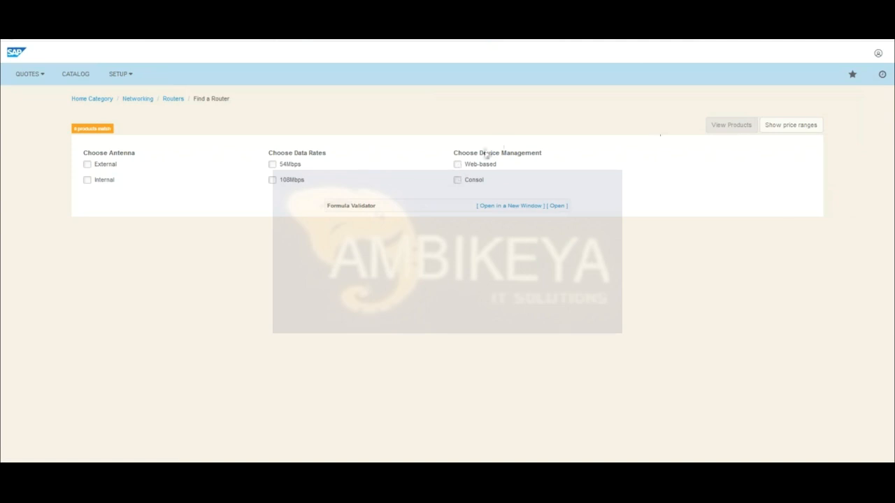
pyautogui.click(470, 169)
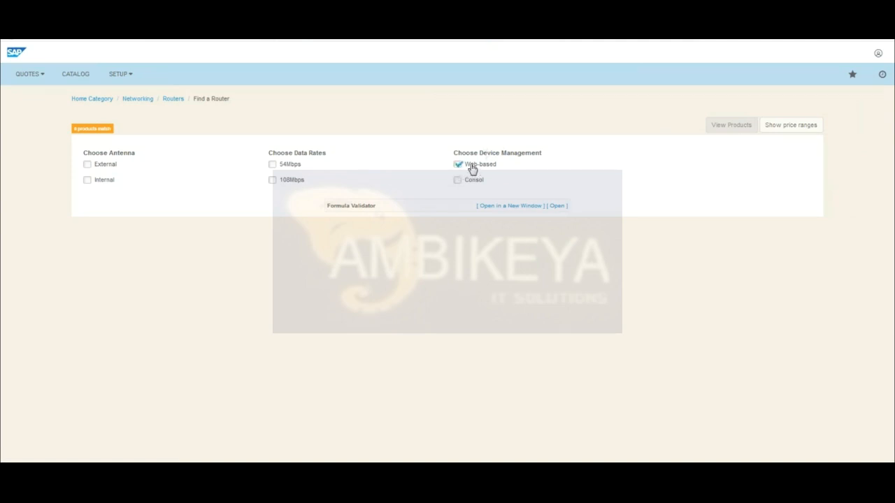
pyautogui.click(786, 130)
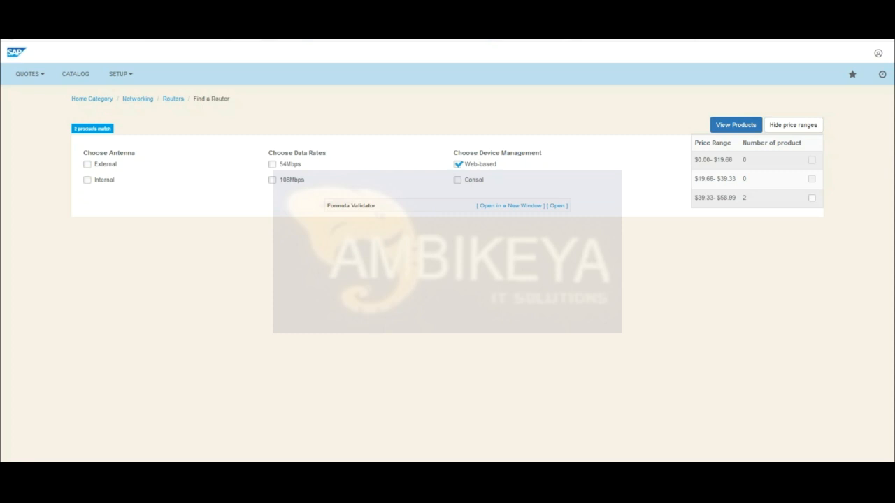
# Replace the Web-based device management criterion with the 54Mbps data rate, and bring up the window switcher
pyautogui.click(458, 164)
pyautogui.click(273, 164)
pyautogui.hotkey('alt', 'Tab')
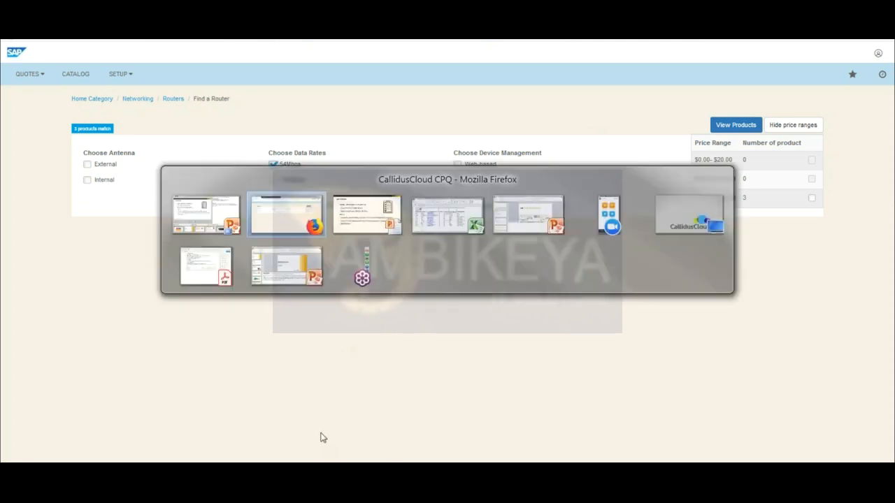